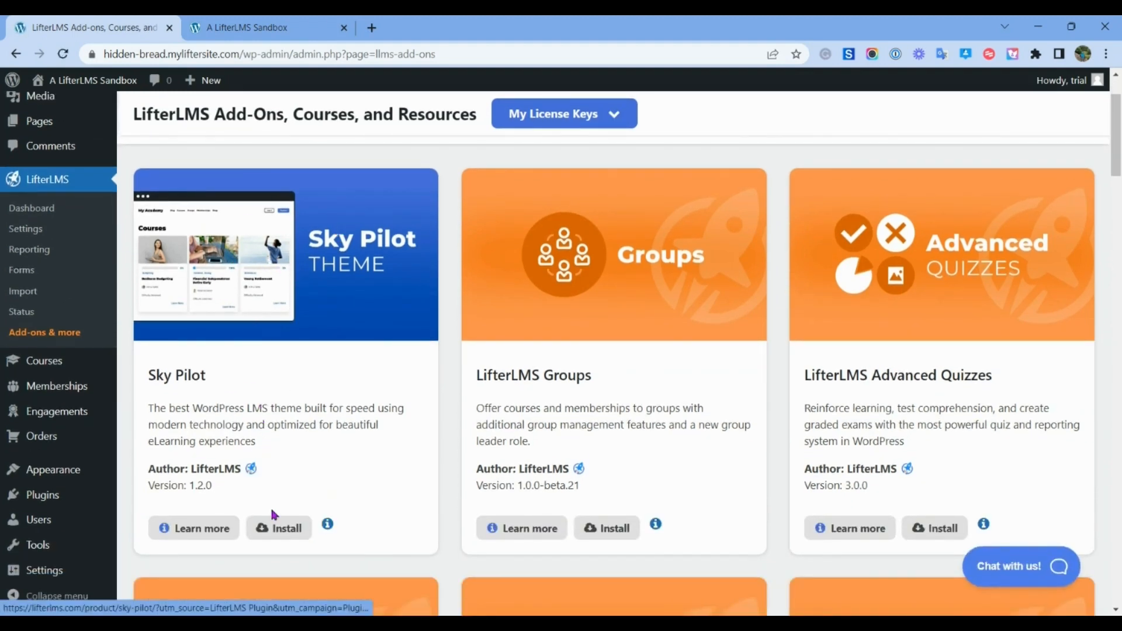
Step: Install the Sky Pilot theme from the LifterLMS add-ons and activate it
{"action": "left_click", "coordinate": [279, 529]}
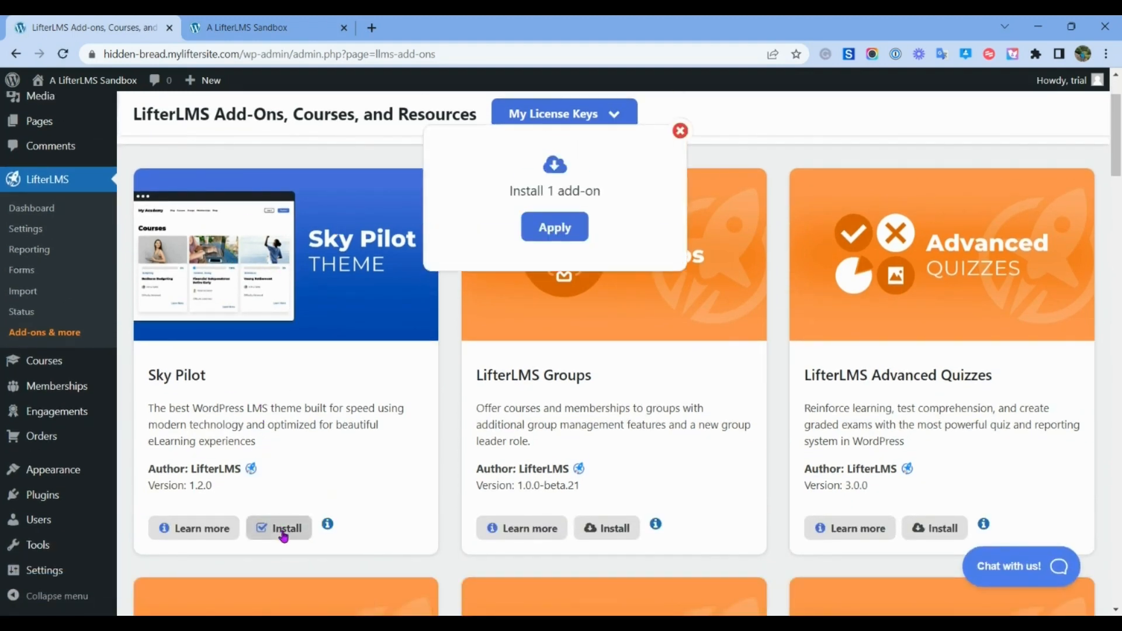
{"action": "left_click", "coordinate": [541, 231]}
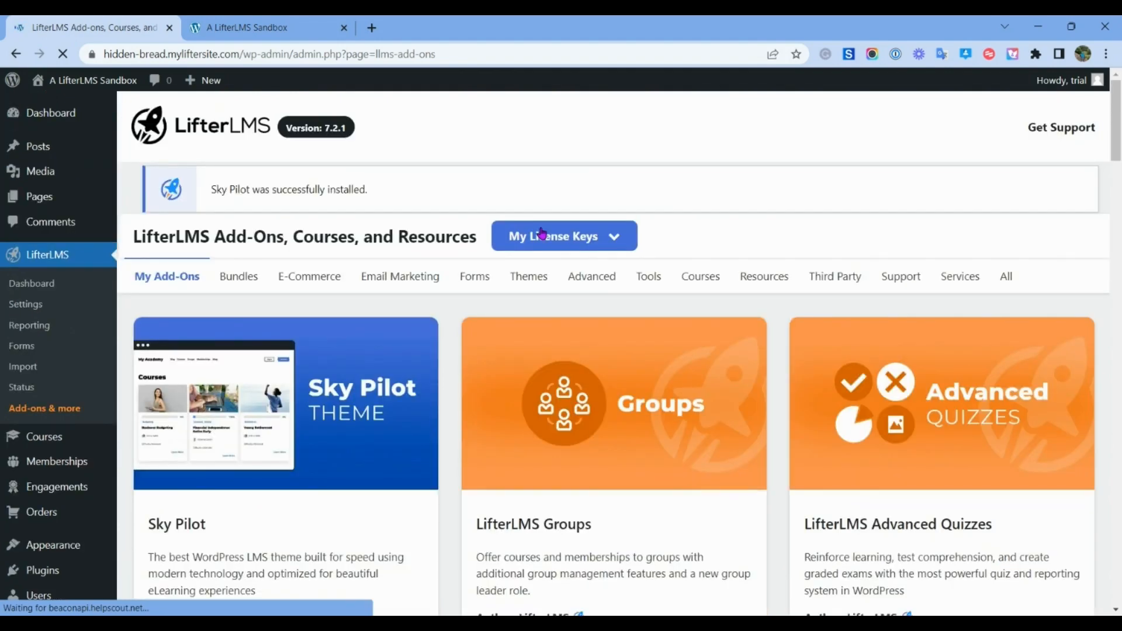
{"action": "scroll", "coordinate": [400, 371], "scroll_direction": "down", "scroll_amount": 5}
{"action": "left_click", "coordinate": [268, 381]}
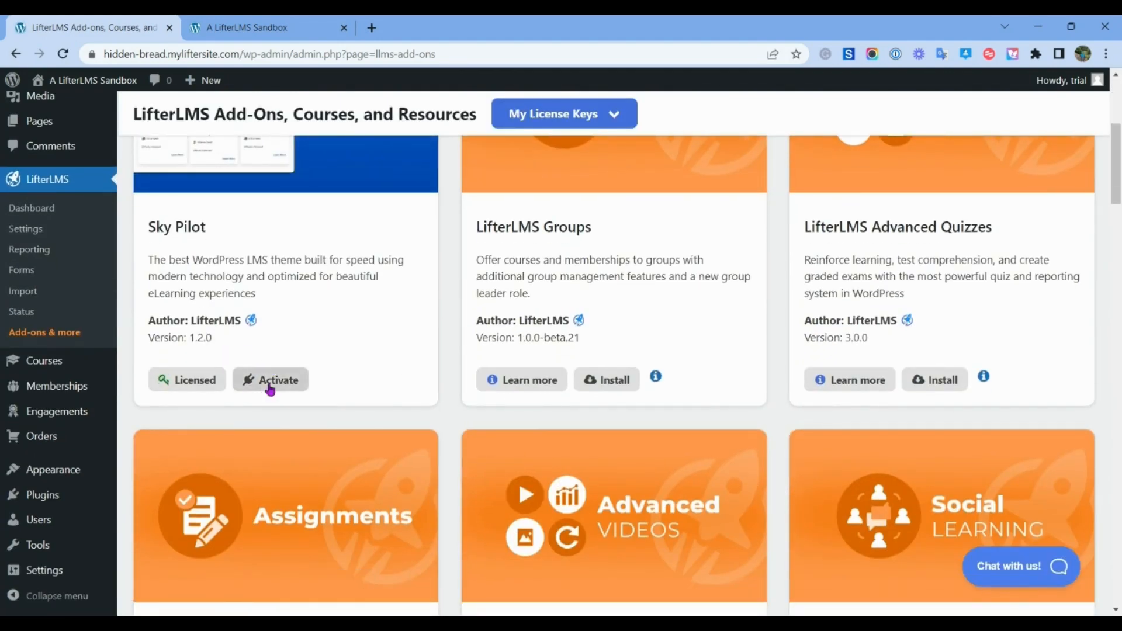
{"action": "left_click", "coordinate": [562, 227]}
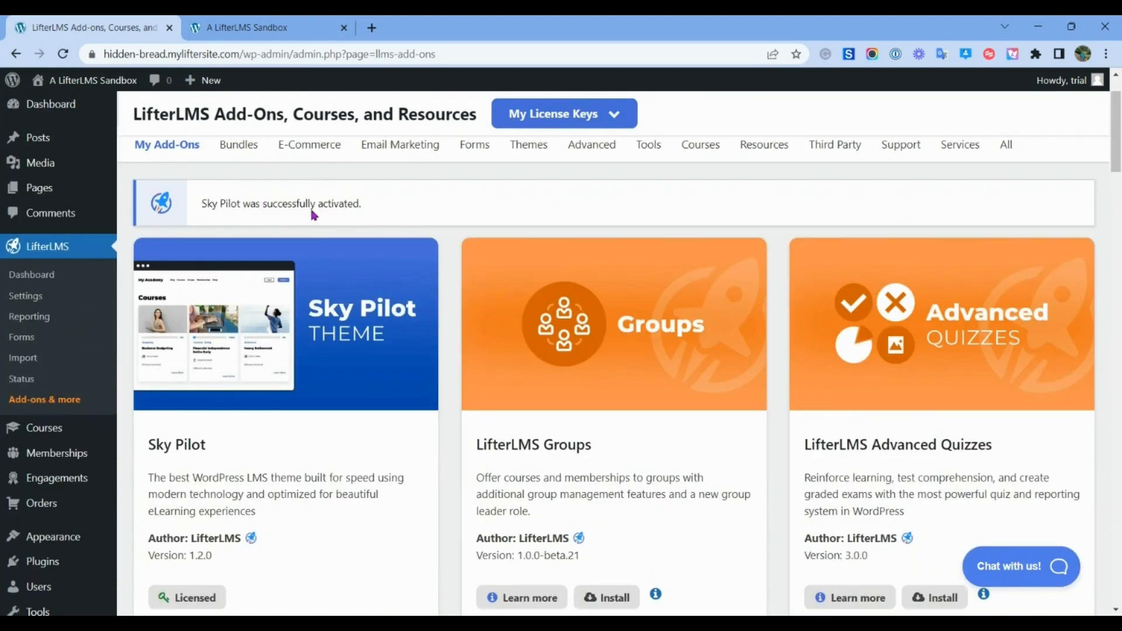
Step: Reload the site's front end and look over the blog page with the new theme, including its header and post card
{"action": "left_click", "coordinate": [255, 21]}
{"action": "left_click", "coordinate": [62, 54]}
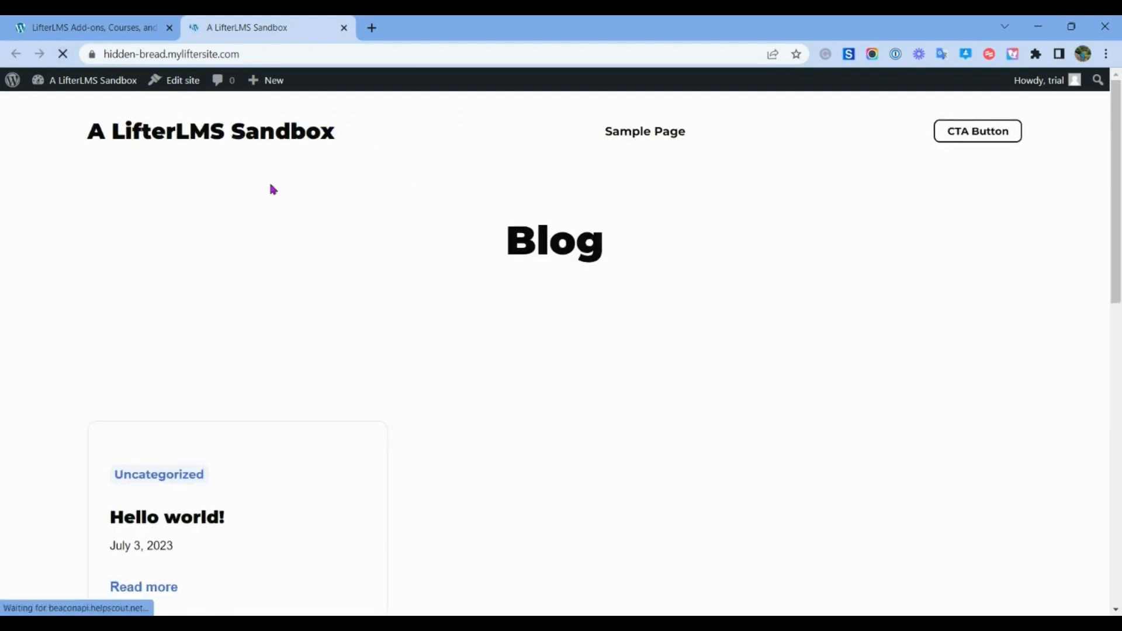
{"action": "scroll", "coordinate": [631, 308], "scroll_direction": "down", "scroll_amount": 3}
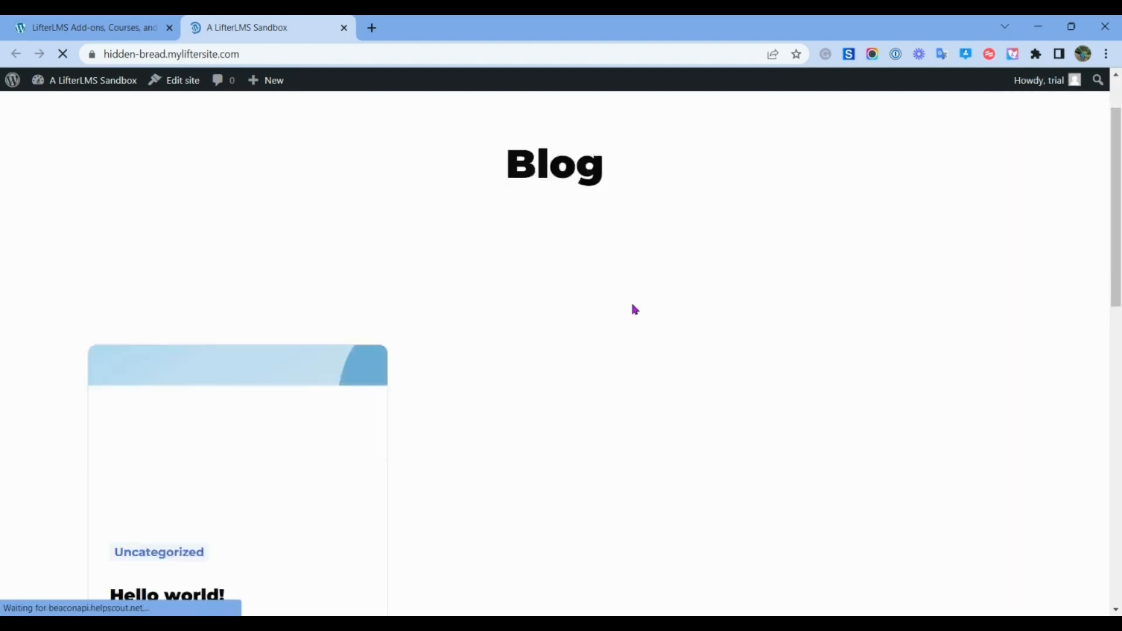
{"action": "scroll", "coordinate": [634, 308], "scroll_direction": "down", "scroll_amount": 3}
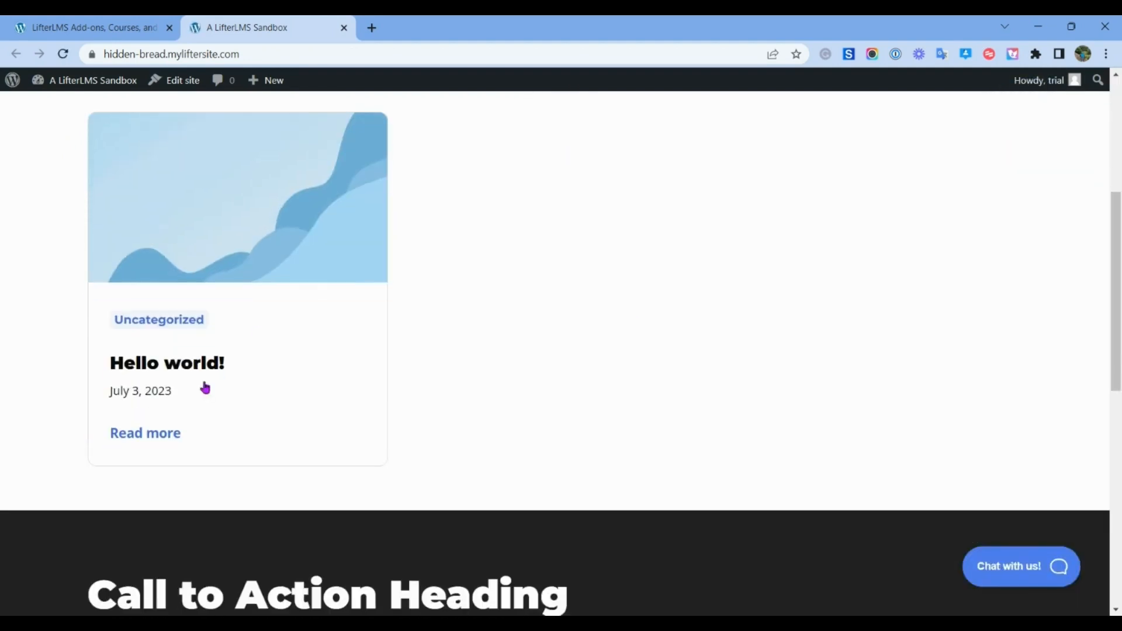
{"action": "scroll", "coordinate": [595, 412], "scroll_direction": "up", "scroll_amount": 5}
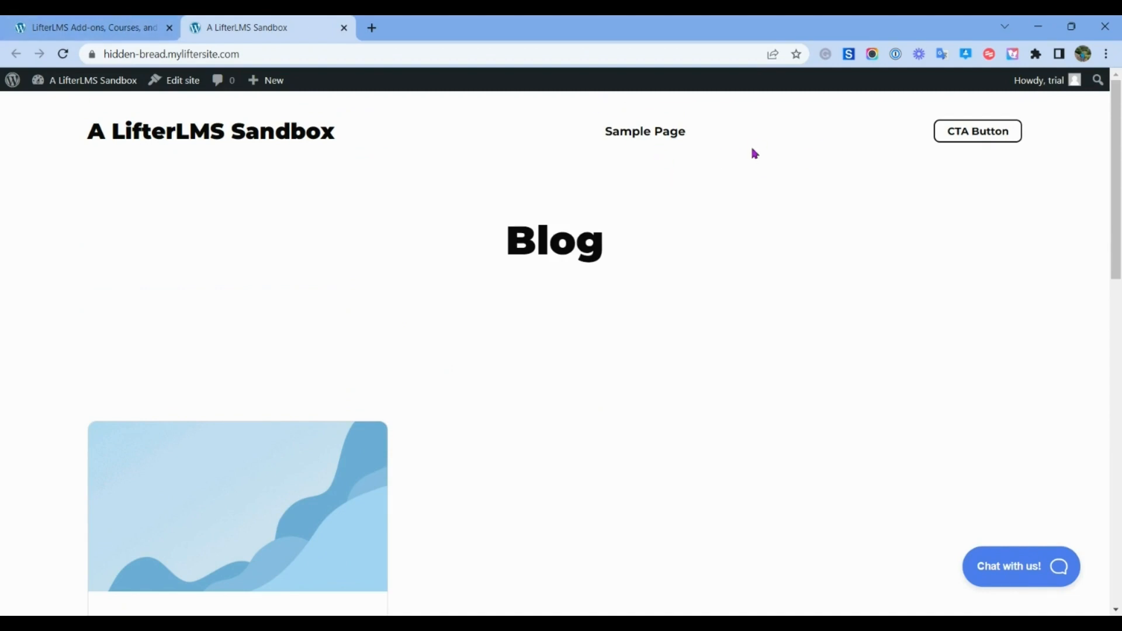
{"action": "left_click", "coordinate": [72, 24]}
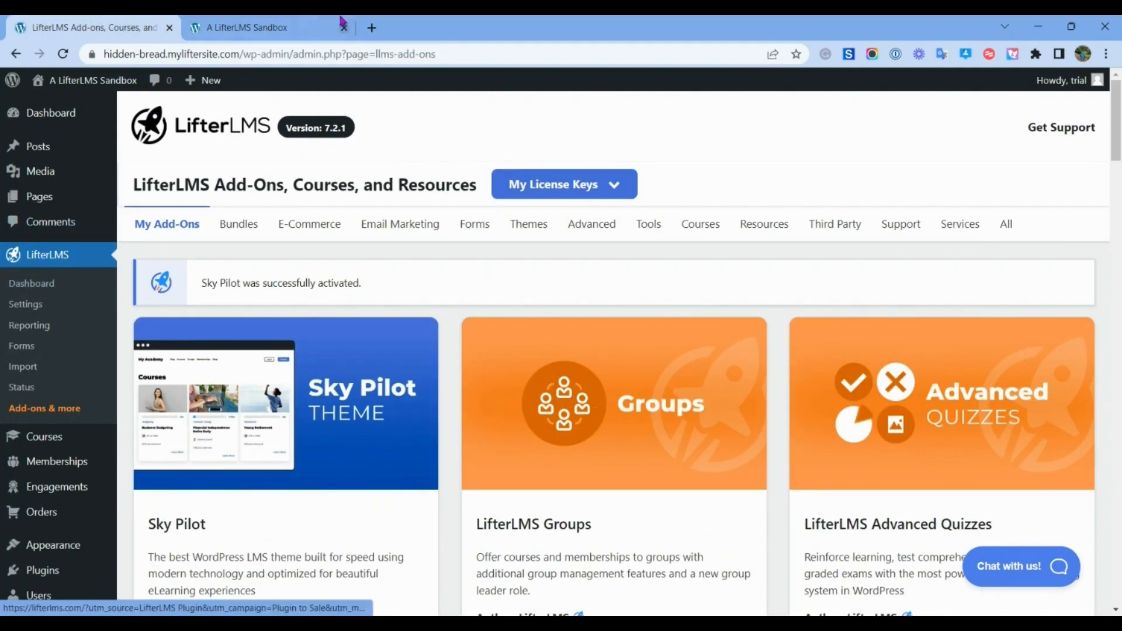
{"action": "left_click", "coordinate": [303, 22]}
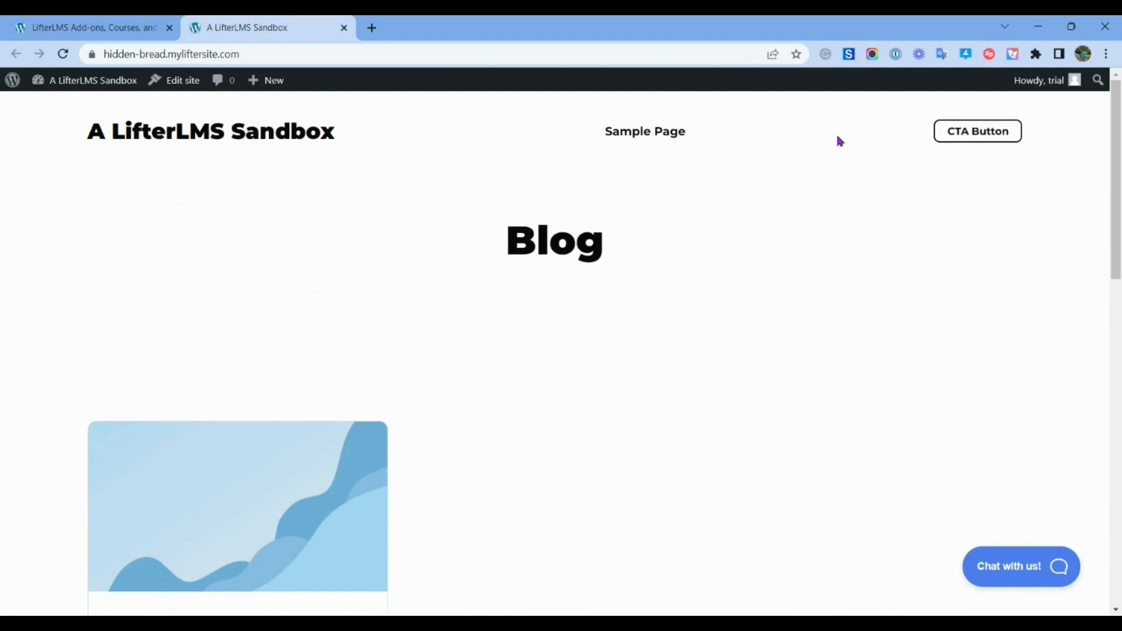
Step: Open the editor for a new page in a separate browser tab and dismiss the block editor welcome guide
{"action": "left_click", "coordinate": [125, 24]}
{"action": "mouse_move", "coordinate": [38, 197]}
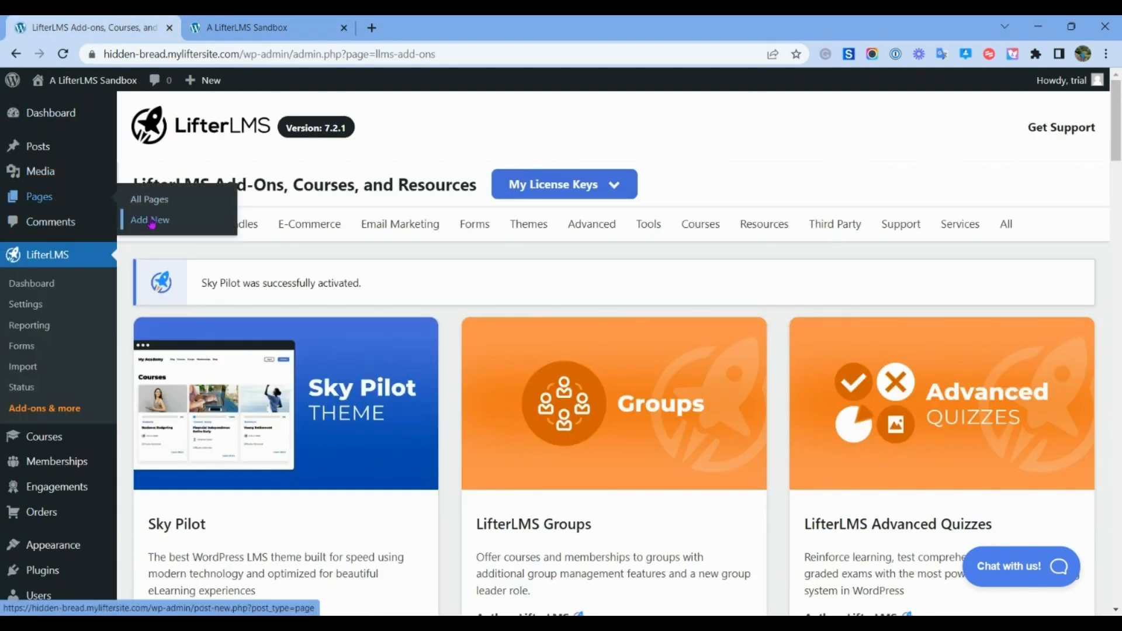
{"action": "right_click", "coordinate": [153, 223]}
{"action": "left_click", "coordinate": [196, 234]}
{"action": "left_click", "coordinate": [266, 27]}
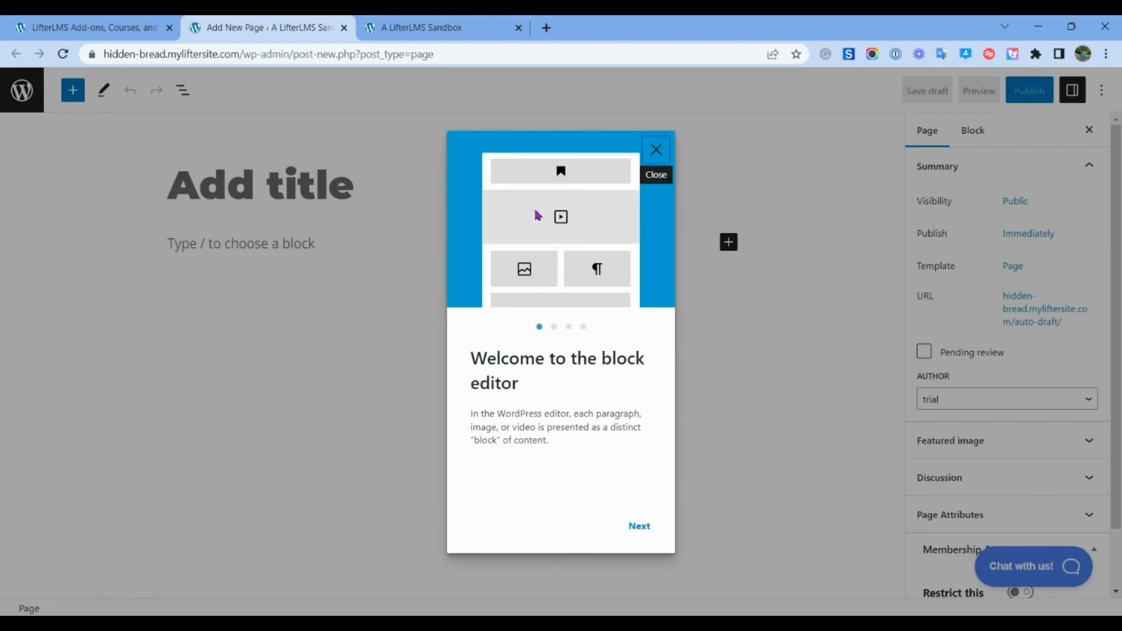
{"action": "left_click", "coordinate": [656, 152]}
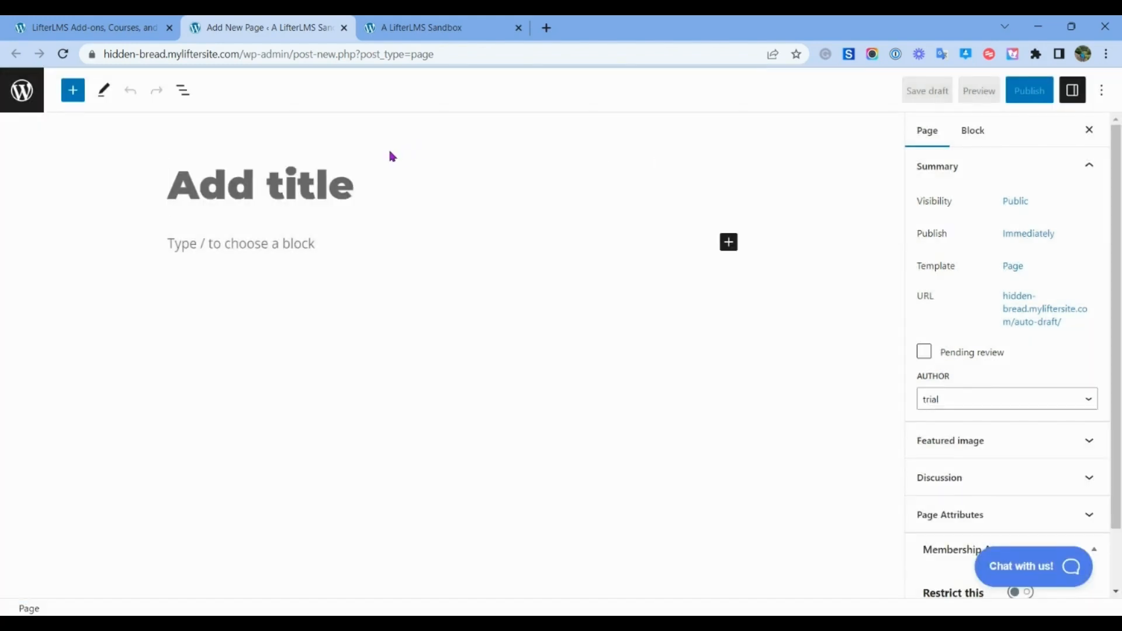
Step: Title the new page "Home" and publish it
{"action": "type", "text": "Home"}
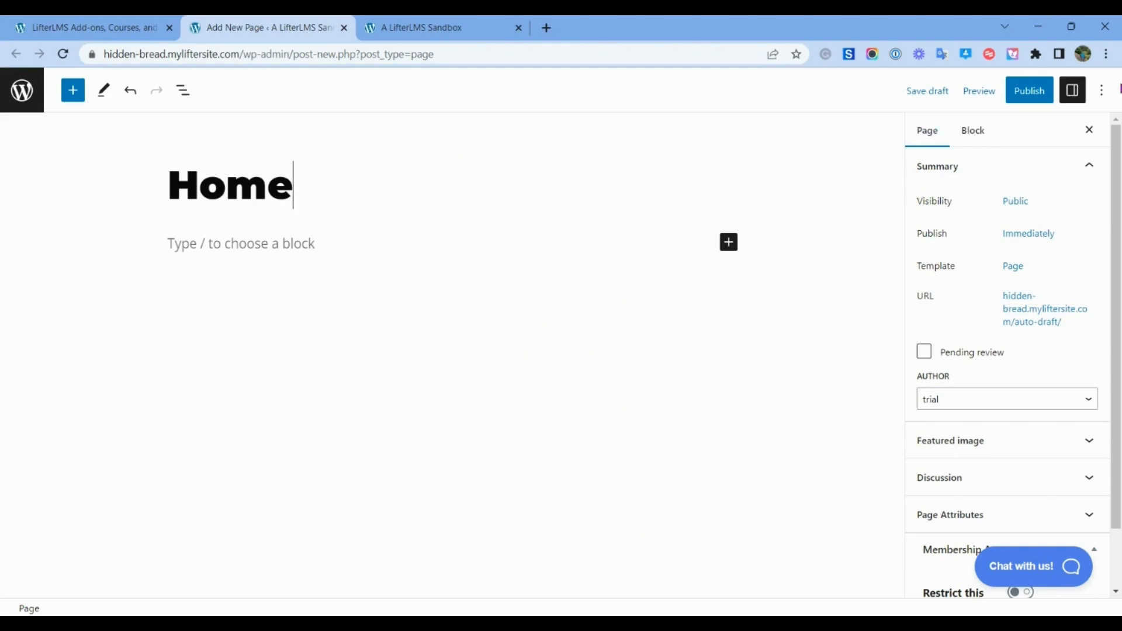
{"action": "left_click", "coordinate": [1024, 91]}
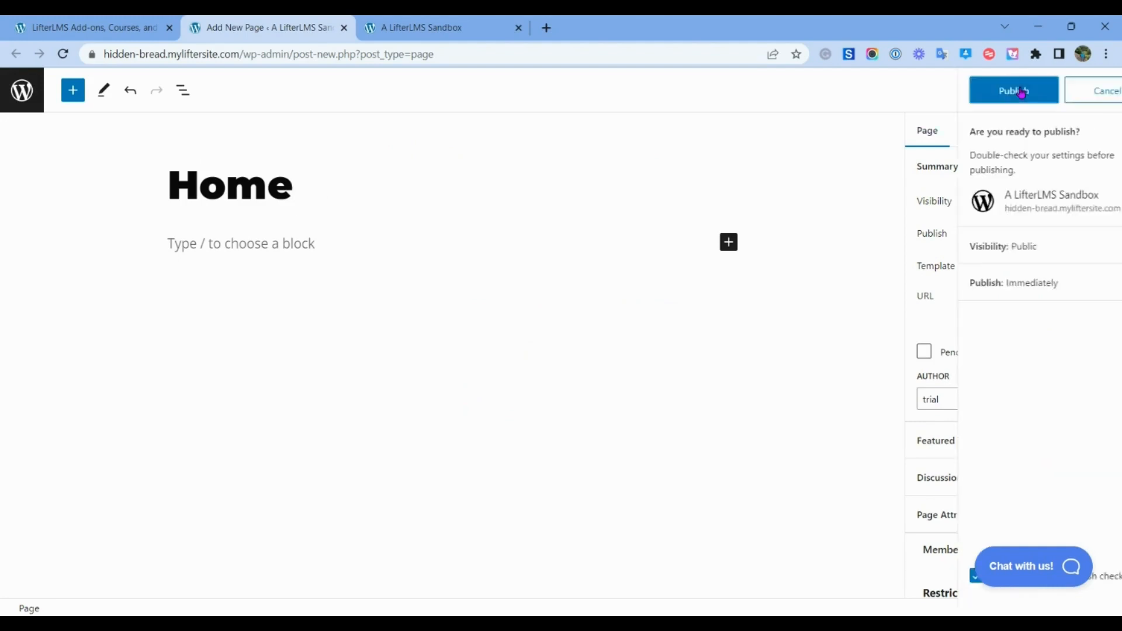
{"action": "left_click", "coordinate": [977, 91]}
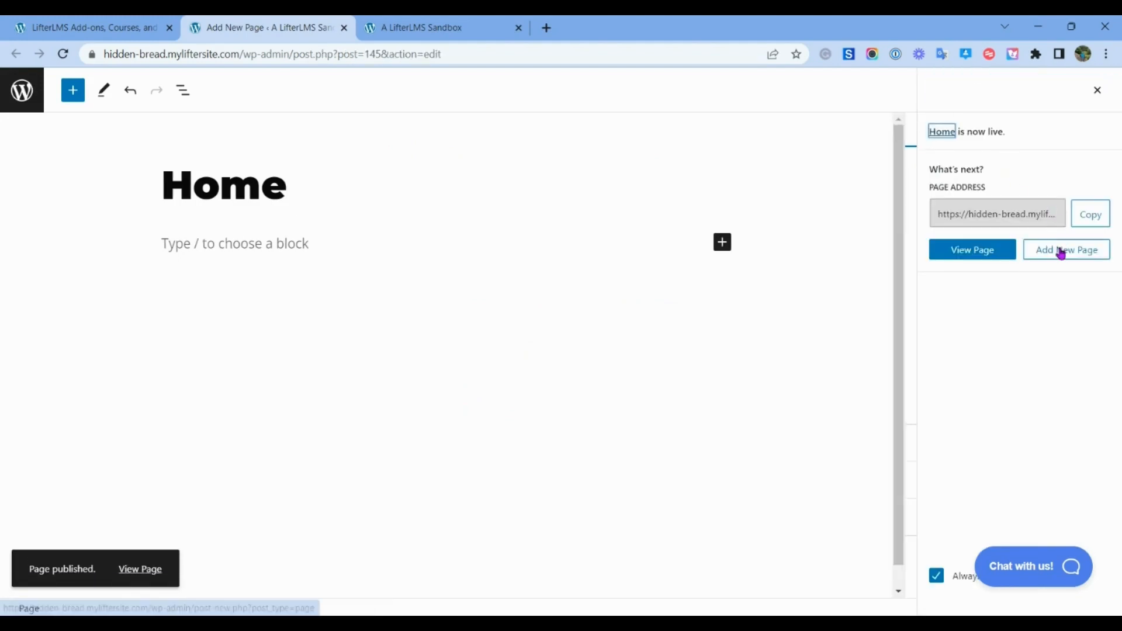
Step: Add another new page titled "Courses" and publish it
{"action": "left_click", "coordinate": [1060, 251]}
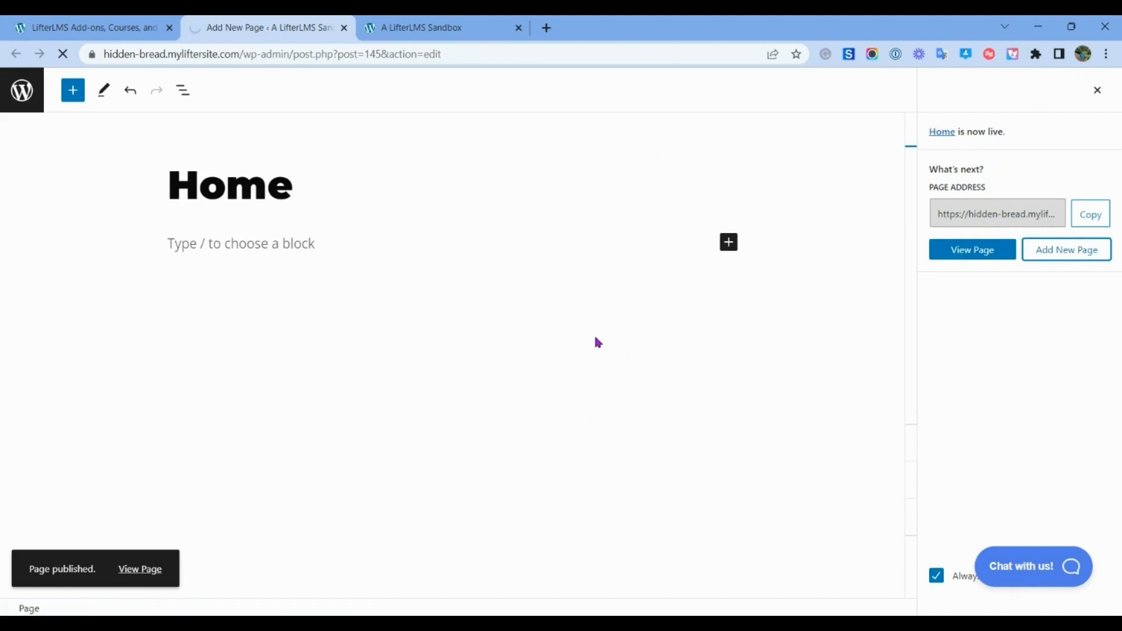
{"action": "type", "text": "Courses"}
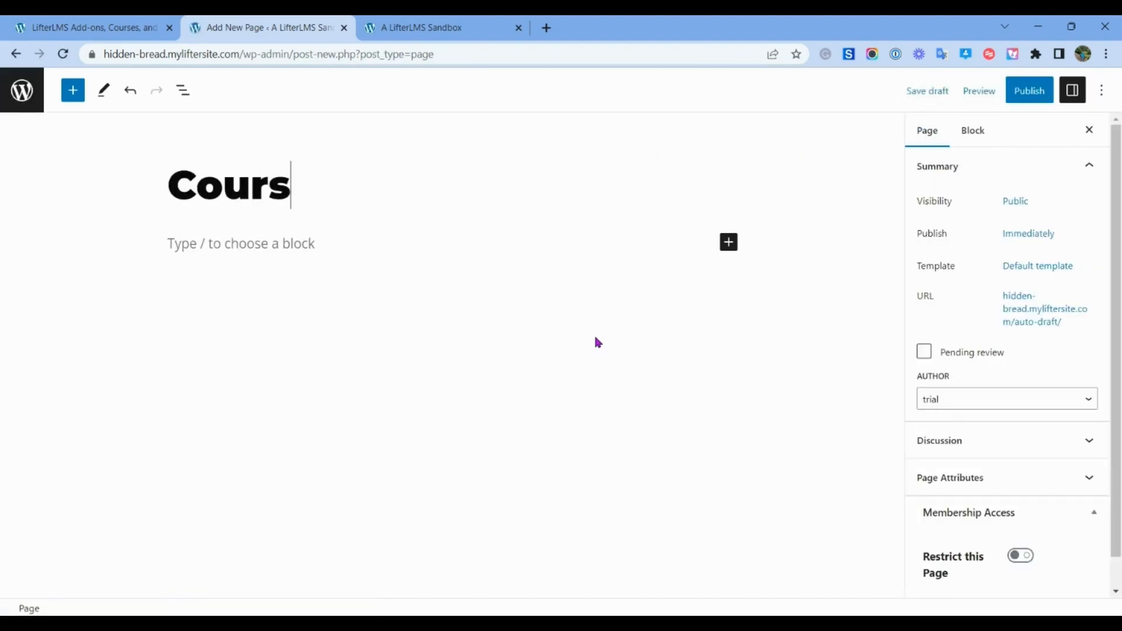
{"action": "left_click", "coordinate": [1028, 90]}
{"action": "left_click", "coordinate": [973, 91]}
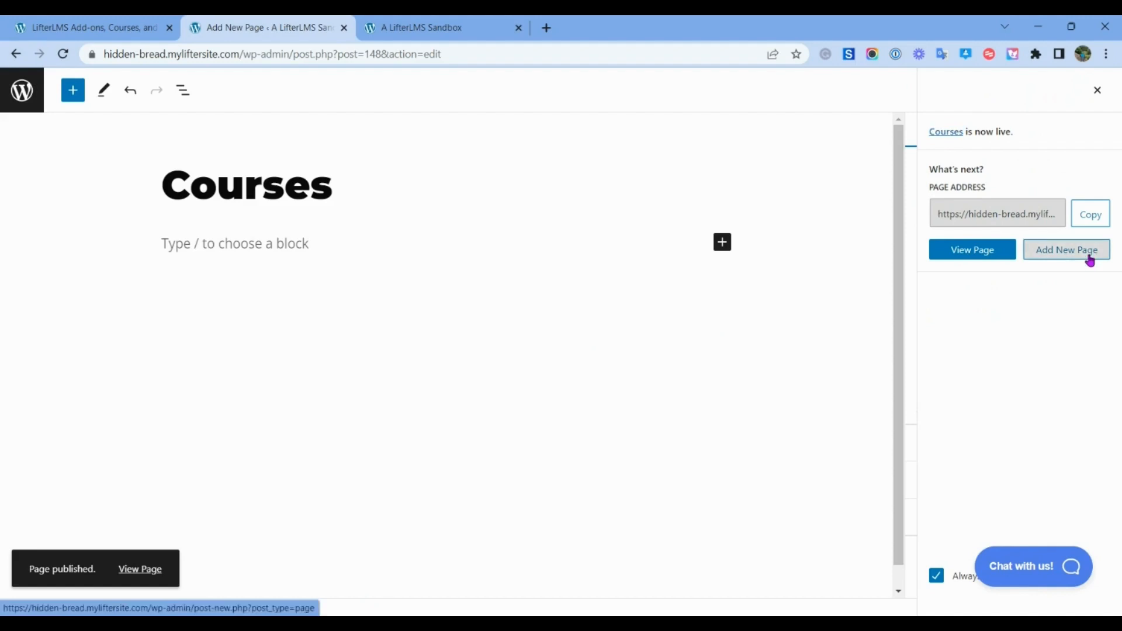
Step: Add another new page titled "Membership" and publish it
{"action": "left_click", "coordinate": [1088, 257]}
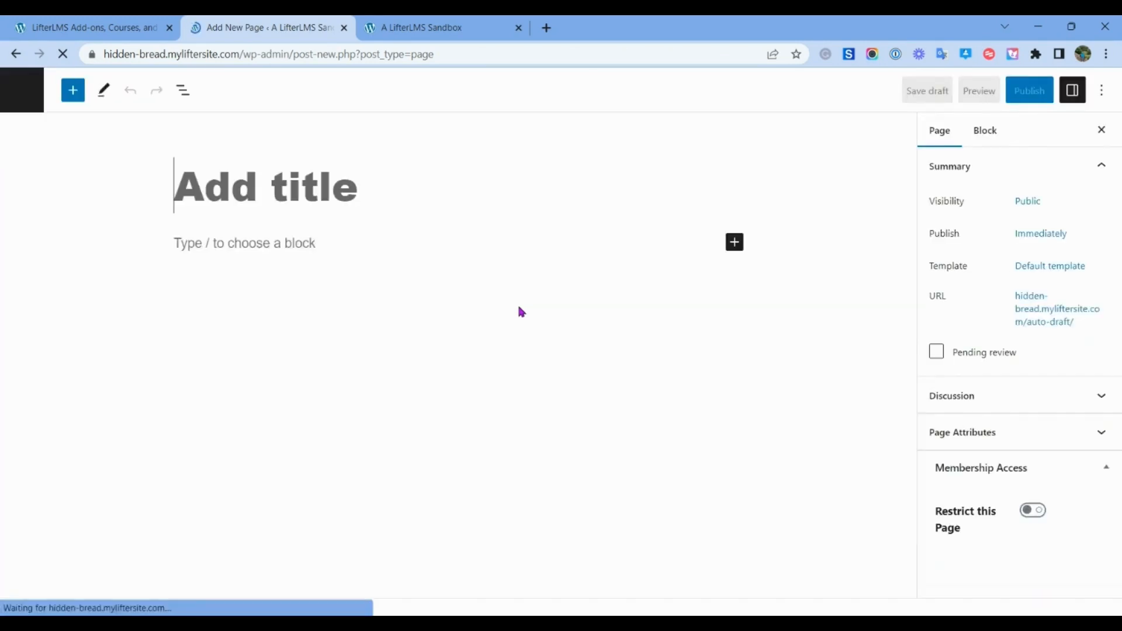
{"action": "type", "text": "Memb"}
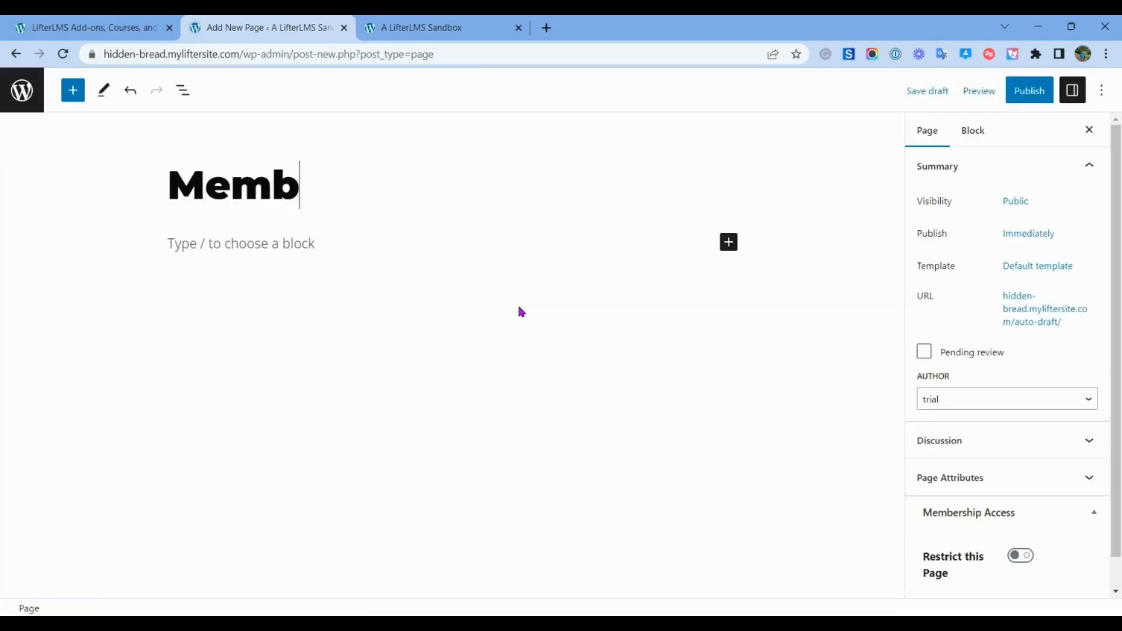
{"action": "type", "text": "ership"}
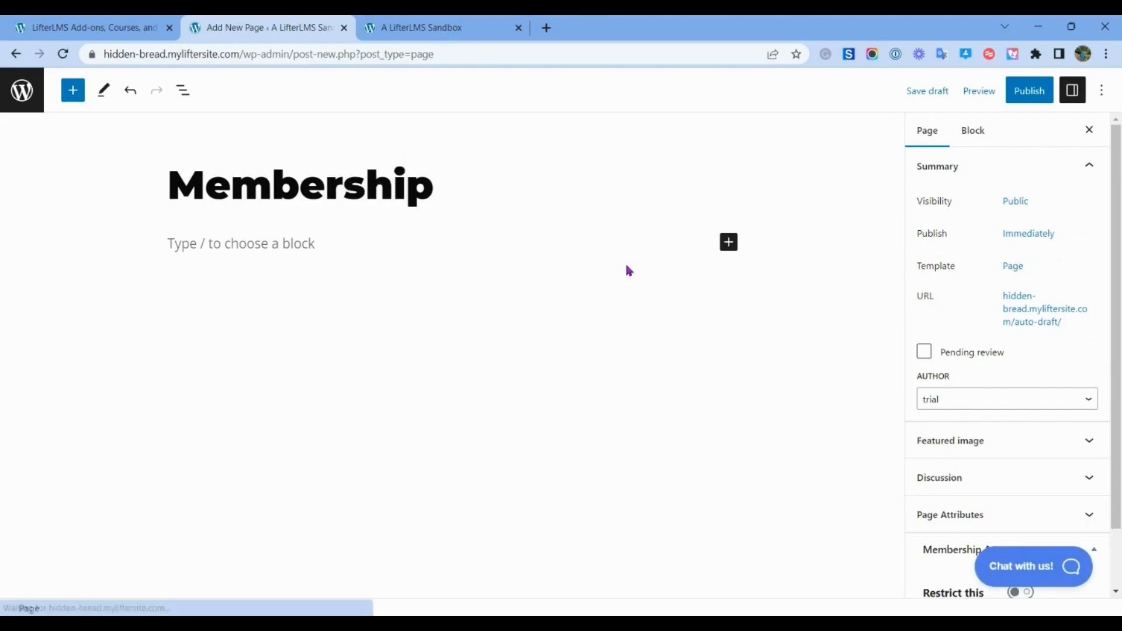
{"action": "left_click", "coordinate": [1017, 94]}
{"action": "left_click", "coordinate": [979, 91]}
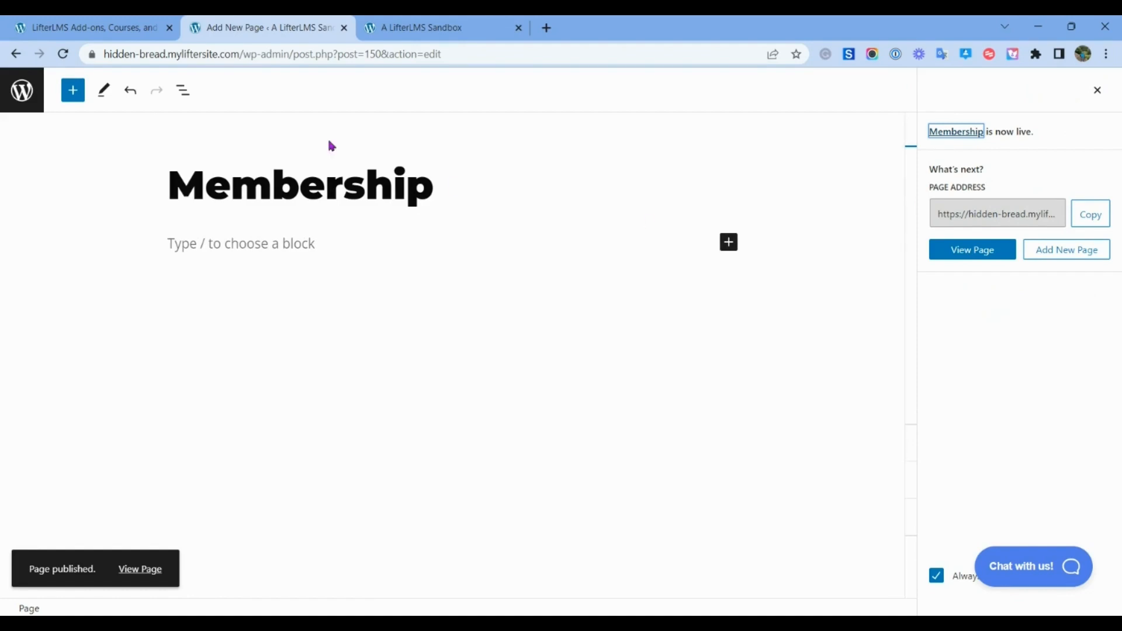
Step: Reload the site's front end to check the header navigation for the new pages
{"action": "left_click", "coordinate": [364, 22]}
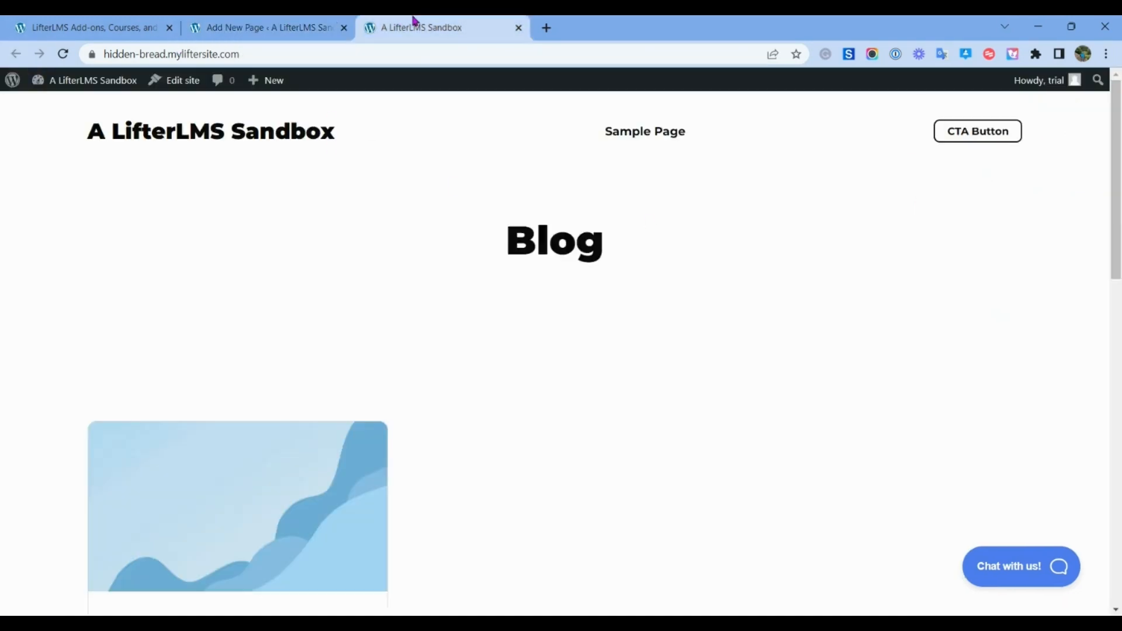
{"action": "left_click", "coordinate": [62, 53]}
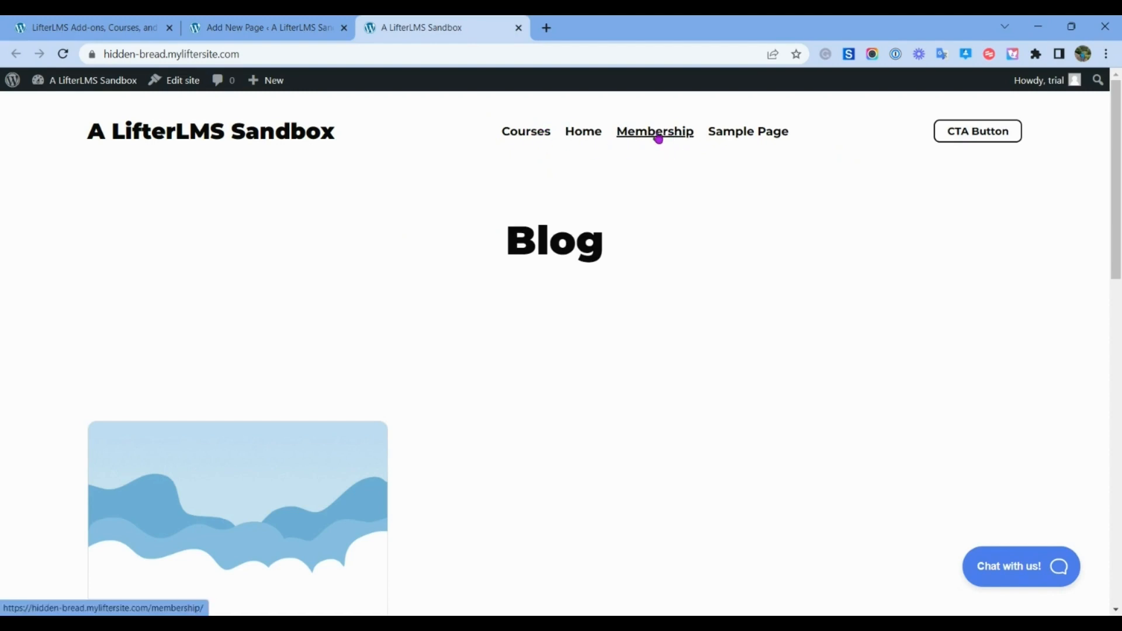
Step: In the LifterLMS course settings, set the Course Catalog page to Courses (ID# 148) and save the changes
{"action": "left_click", "coordinate": [100, 22]}
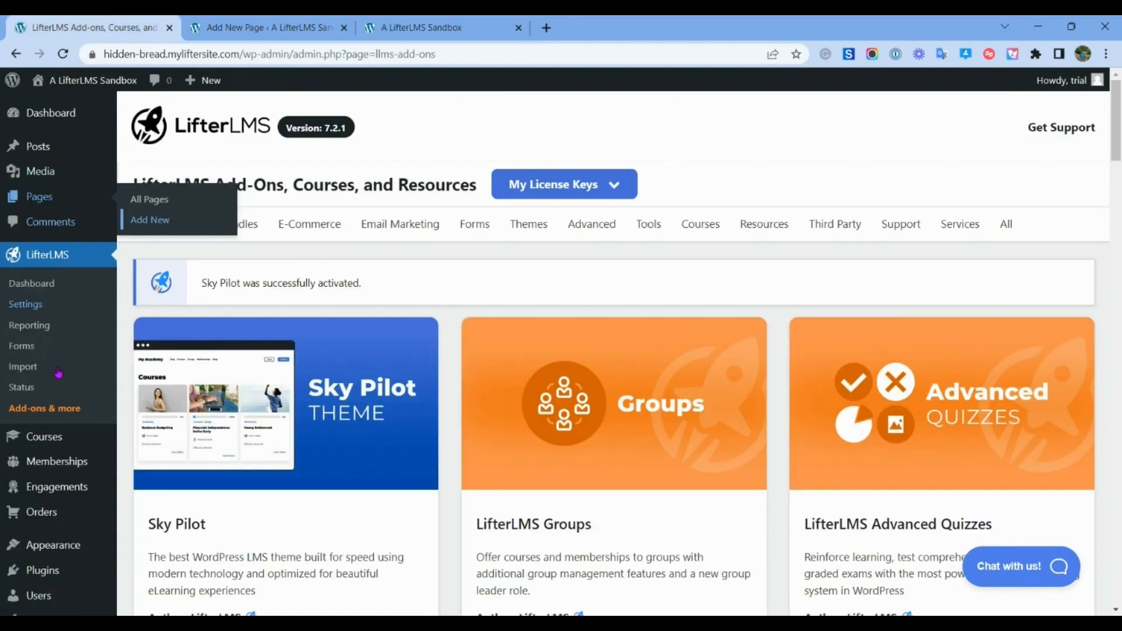
{"action": "scroll", "coordinate": [26, 262], "scroll_direction": "down", "scroll_amount": 1}
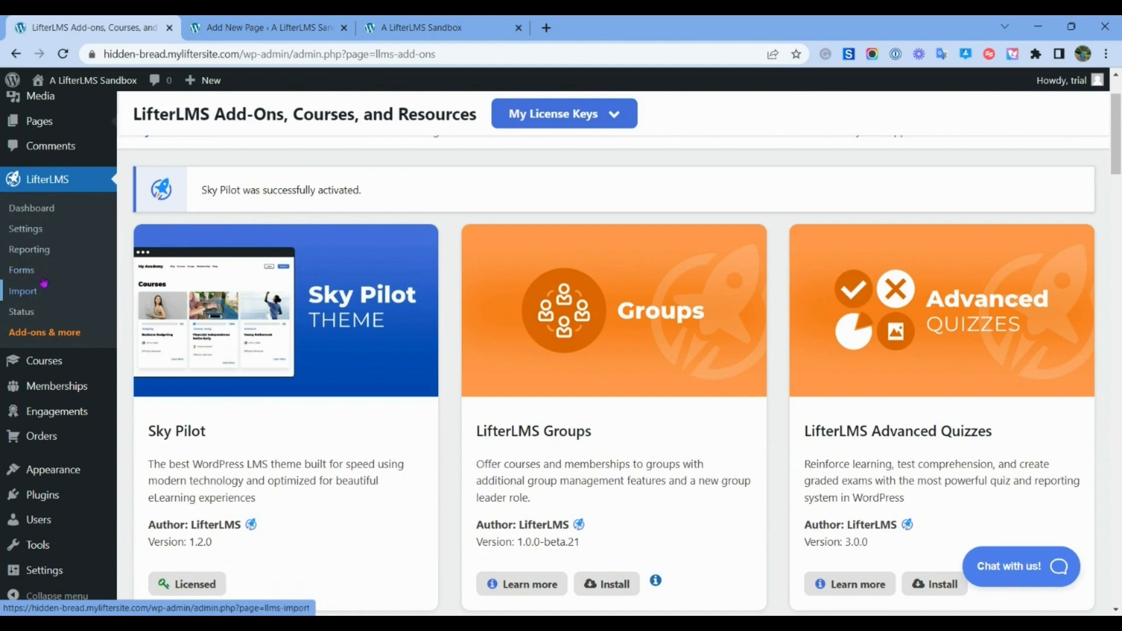
{"action": "left_click", "coordinate": [28, 229]}
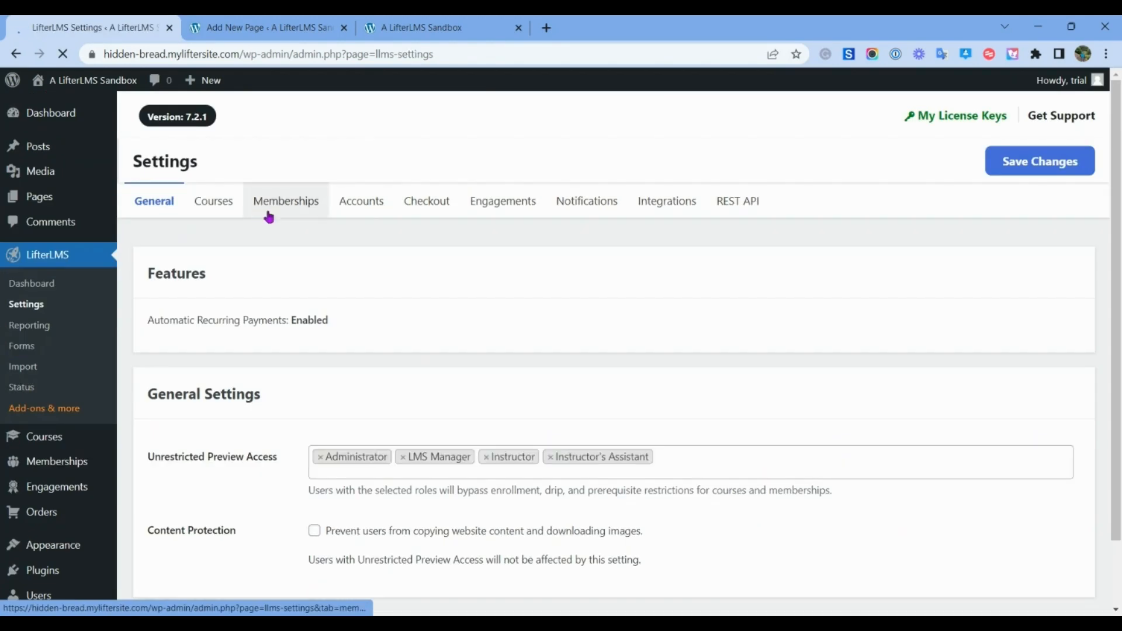
{"action": "left_click", "coordinate": [212, 228]}
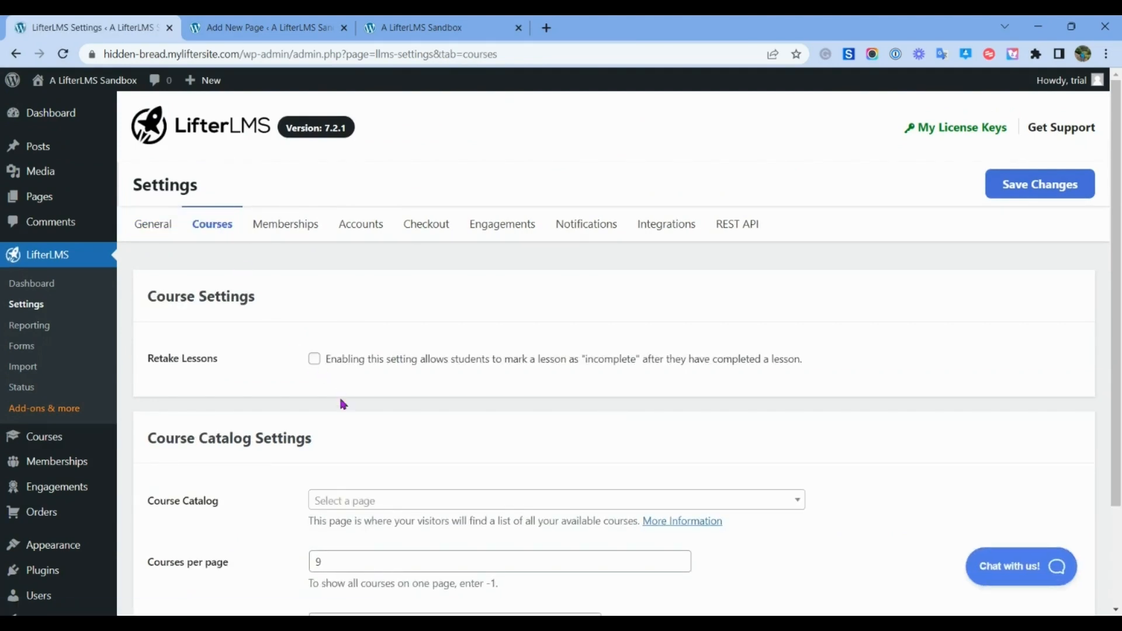
{"action": "scroll", "coordinate": [351, 400], "scroll_direction": "down", "scroll_amount": 1}
{"action": "left_click", "coordinate": [370, 419]}
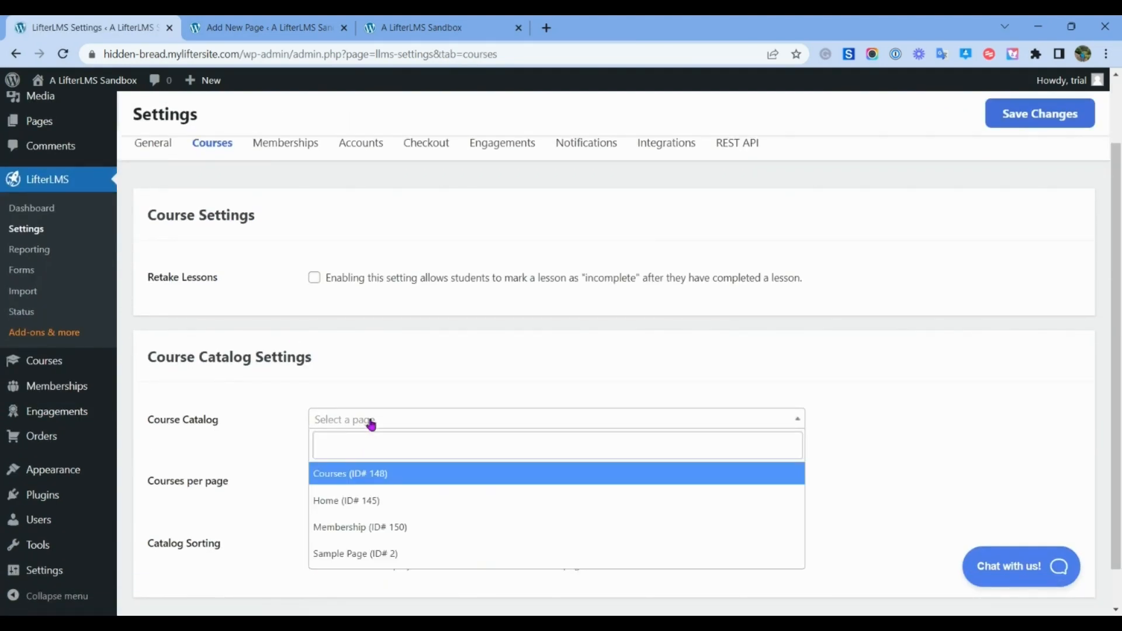
{"action": "left_click", "coordinate": [368, 478]}
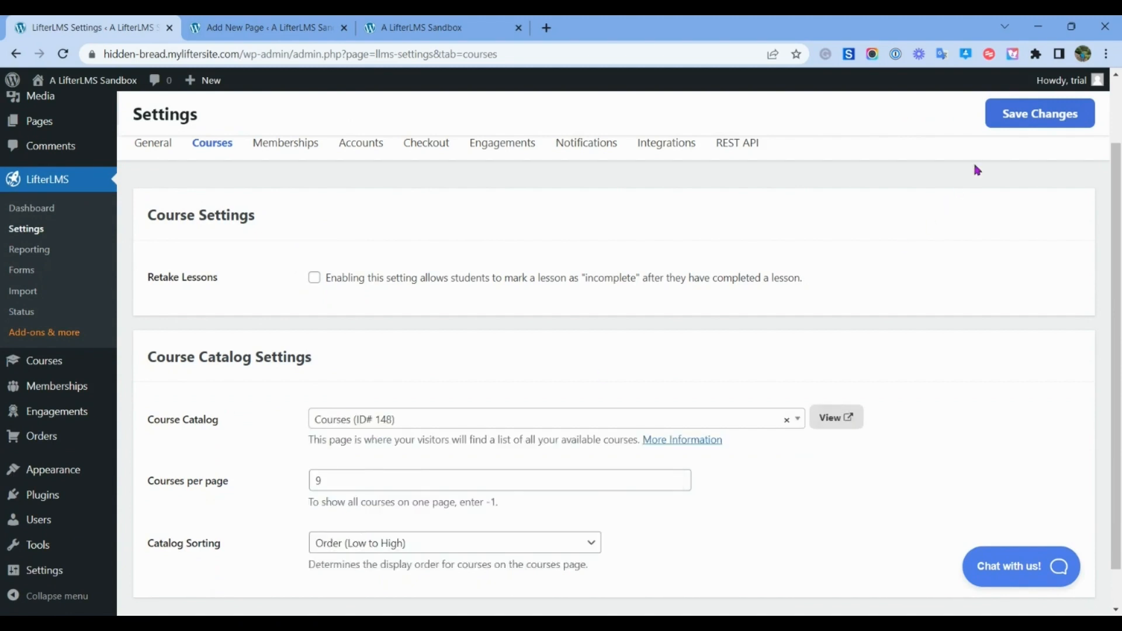
{"action": "left_click", "coordinate": [1016, 117]}
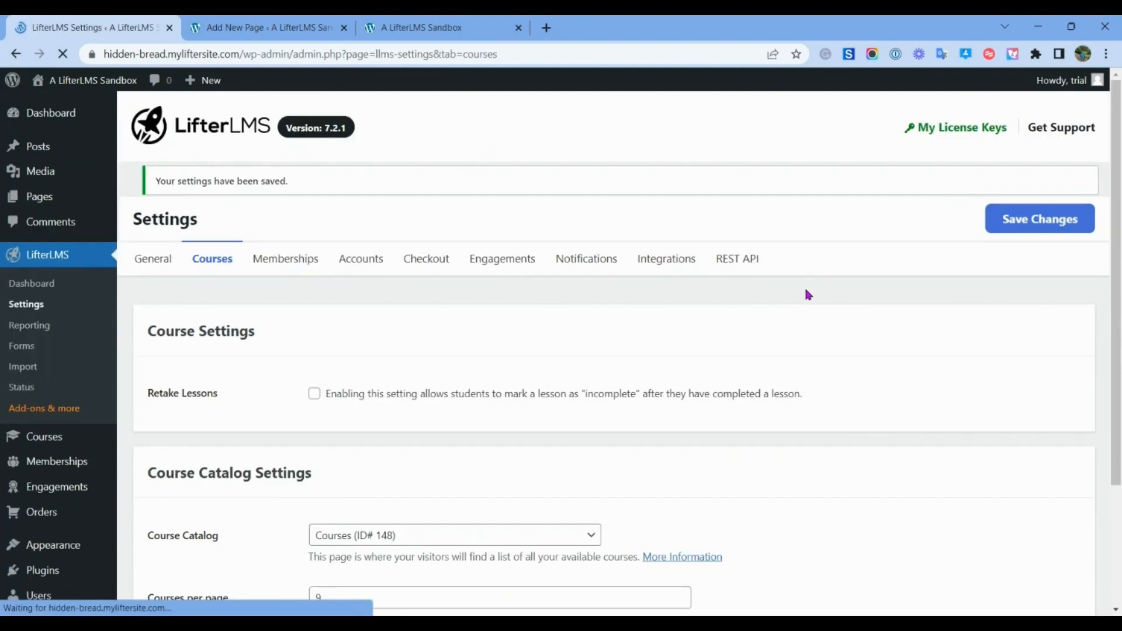
Step: In the LifterLMS membership settings, set the Memberships Page to Membership (ID# 150) and save the changes
{"action": "left_click", "coordinate": [295, 227]}
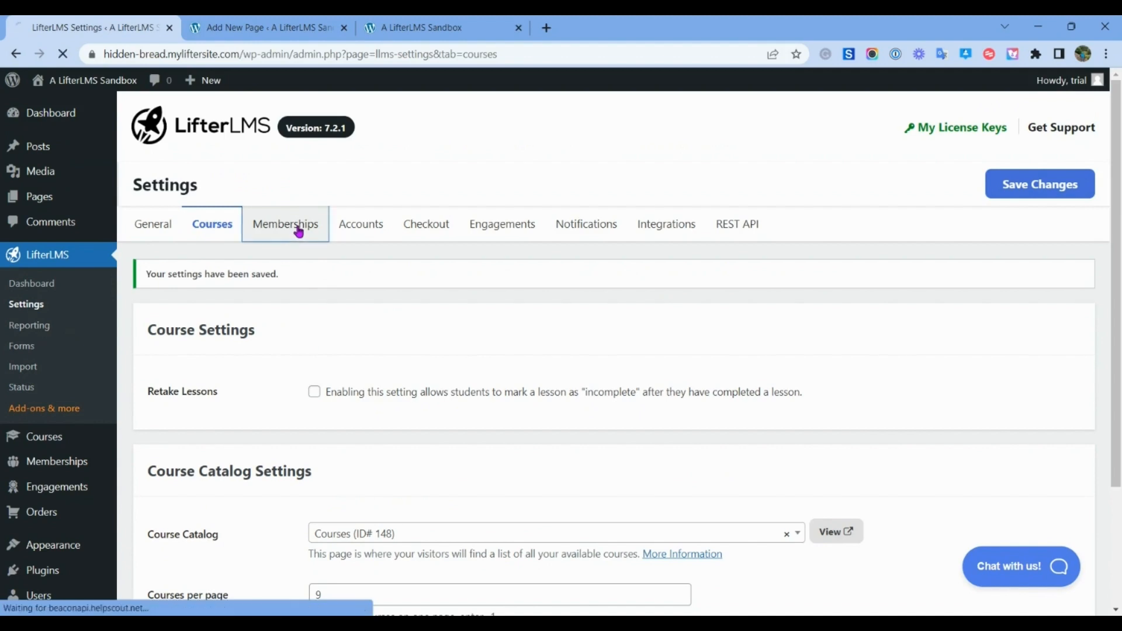
{"action": "left_click", "coordinate": [375, 359]}
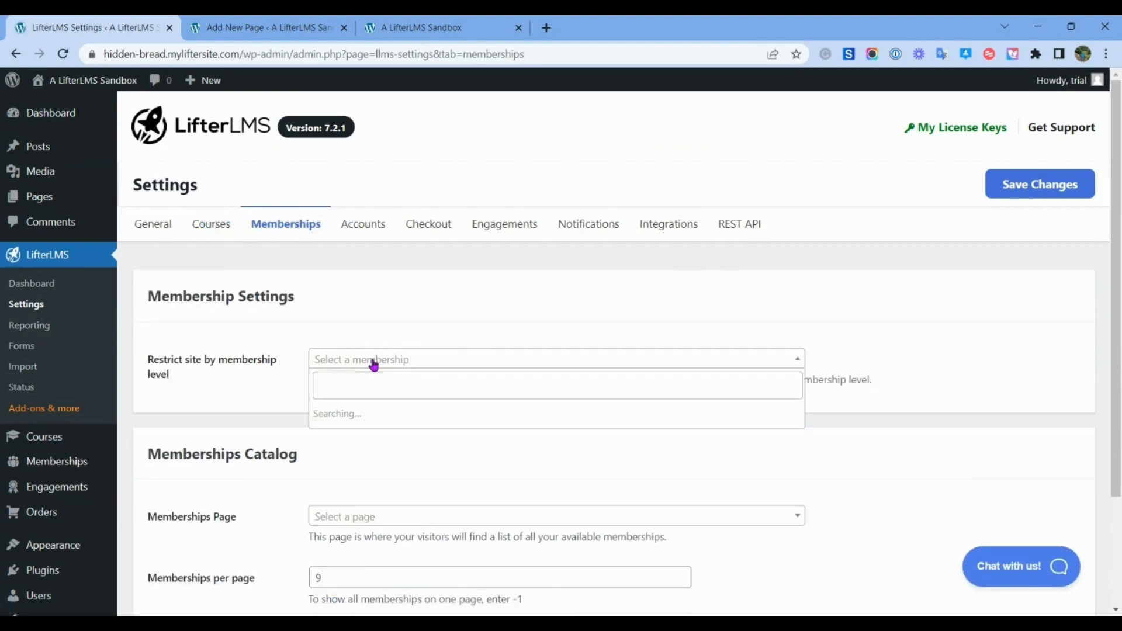
{"action": "scroll", "coordinate": [352, 372], "scroll_direction": "down", "scroll_amount": 2}
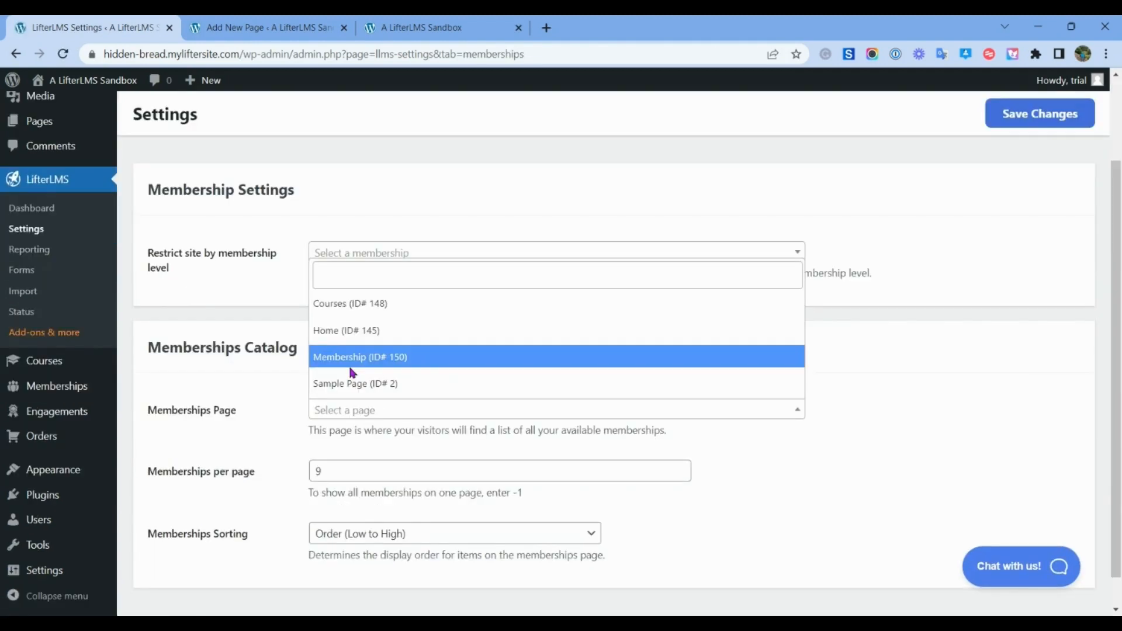
{"action": "left_click", "coordinate": [342, 356]}
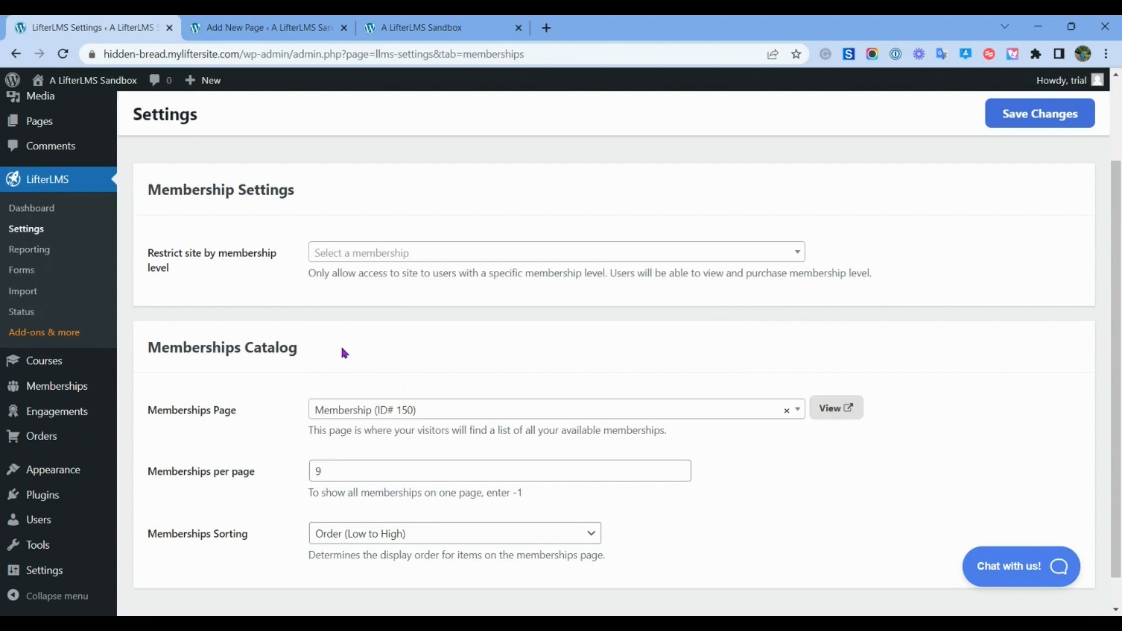
{"action": "left_click", "coordinate": [1017, 120]}
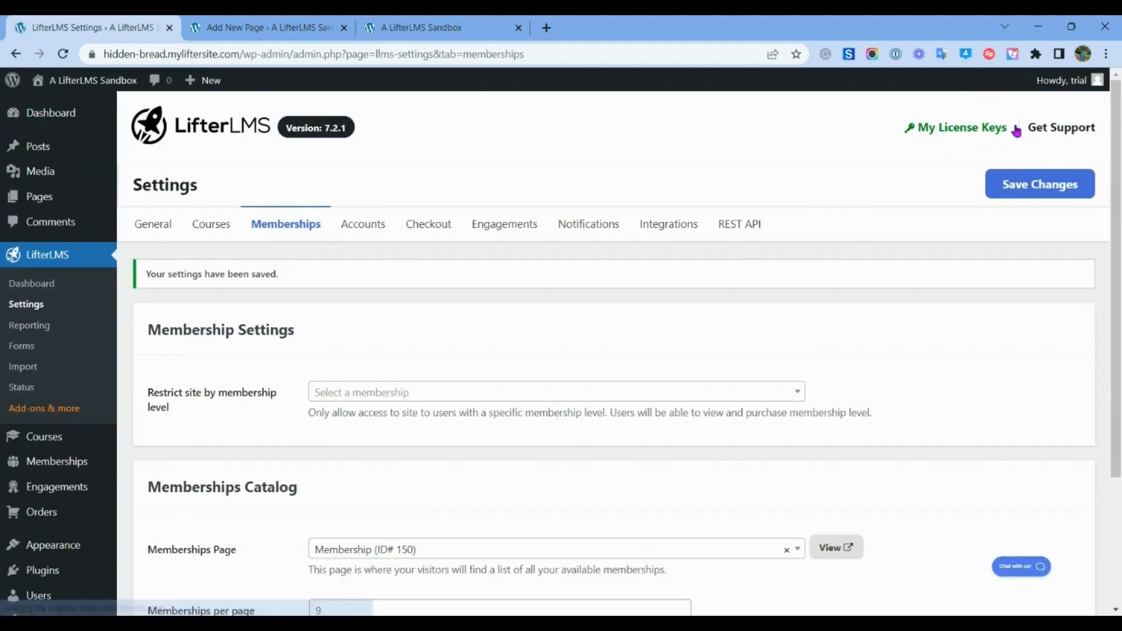
Step: Reload the site's front end and review the course catalog on the Courses page
{"action": "left_click", "coordinate": [476, 23]}
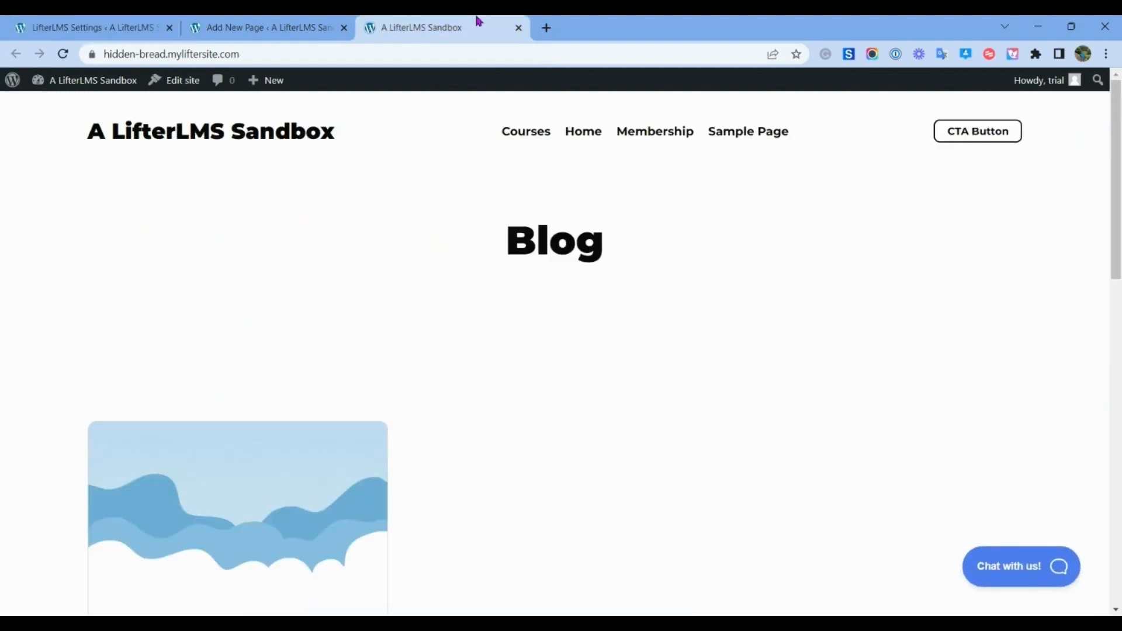
{"action": "left_click", "coordinate": [63, 54]}
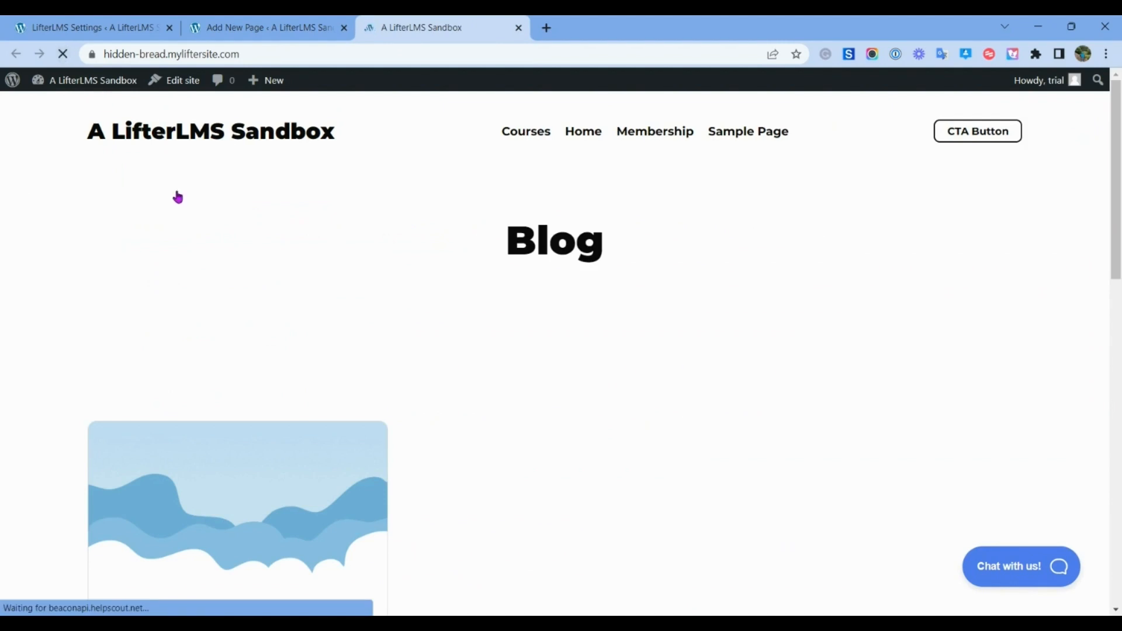
{"action": "left_click", "coordinate": [540, 139]}
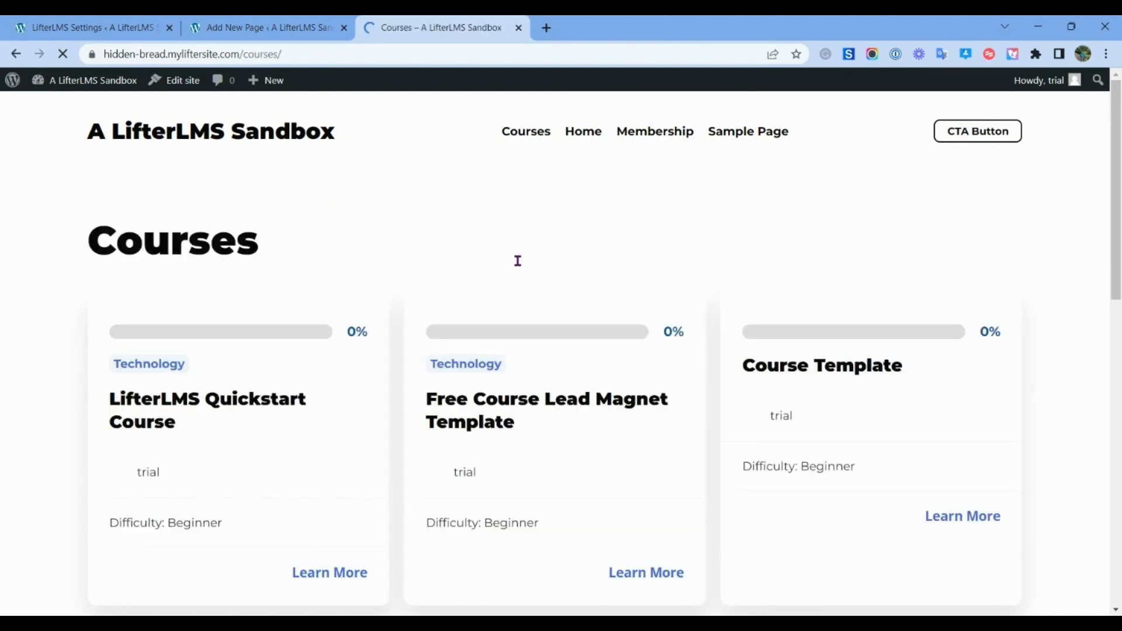
{"action": "scroll", "coordinate": [362, 267], "scroll_direction": "down", "scroll_amount": 1}
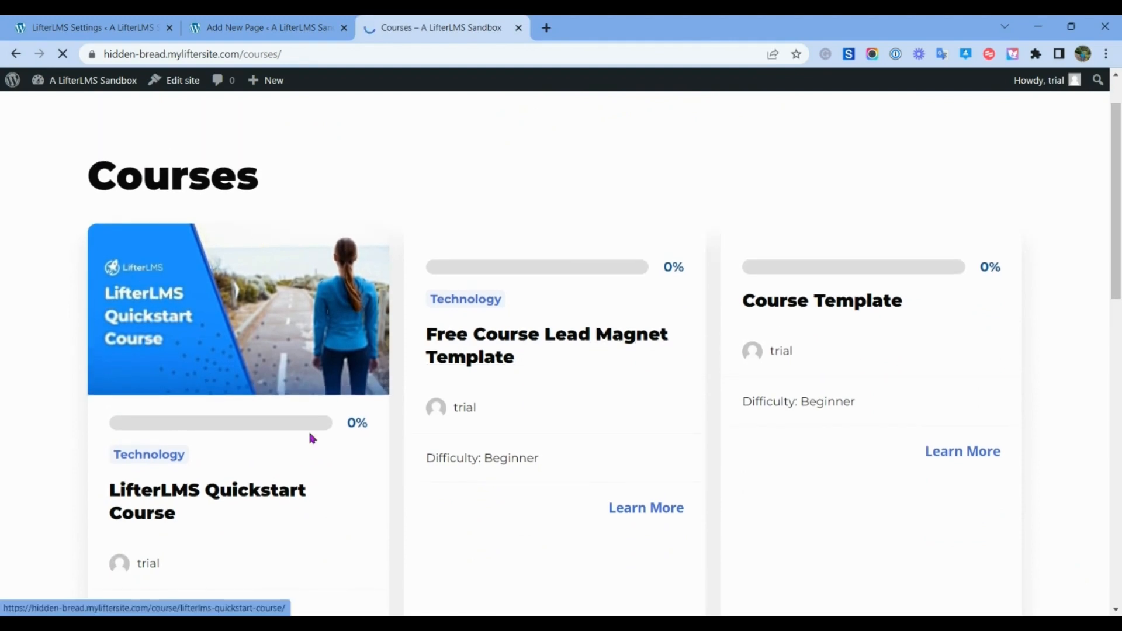
{"action": "scroll", "coordinate": [280, 353], "scroll_direction": "down", "scroll_amount": 2}
{"action": "scroll", "coordinate": [277, 348], "scroll_direction": "up", "scroll_amount": 3}
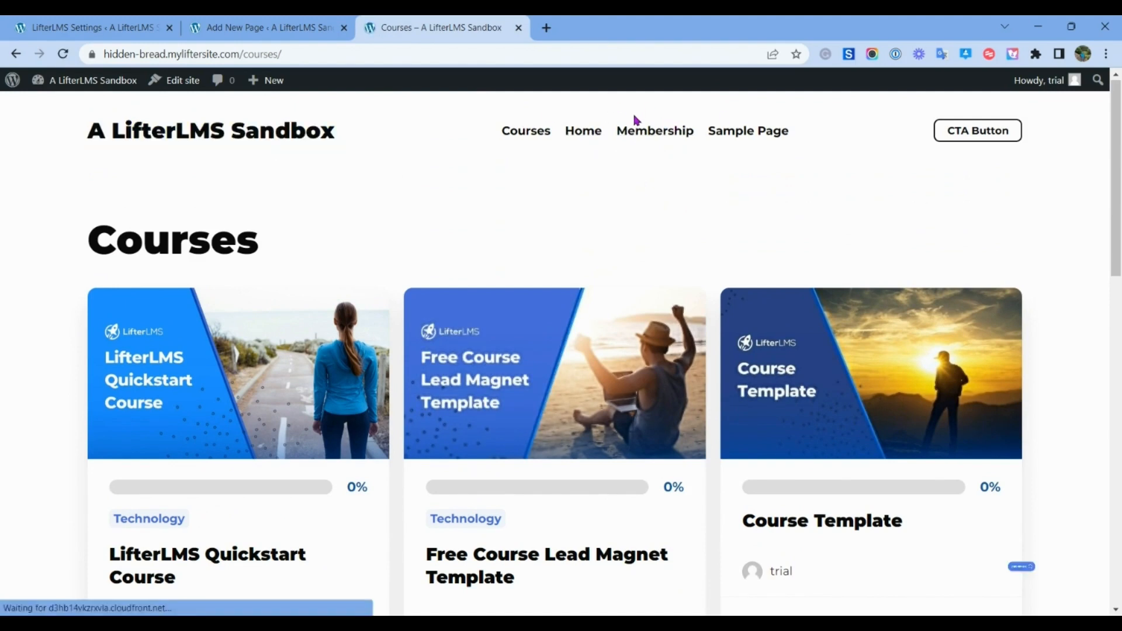
Step: Open the site editor in a new browser tab and start editing the Header template part, dismissing the welcome guide
{"action": "right_click", "coordinate": [181, 84]}
{"action": "left_click", "coordinate": [234, 91]}
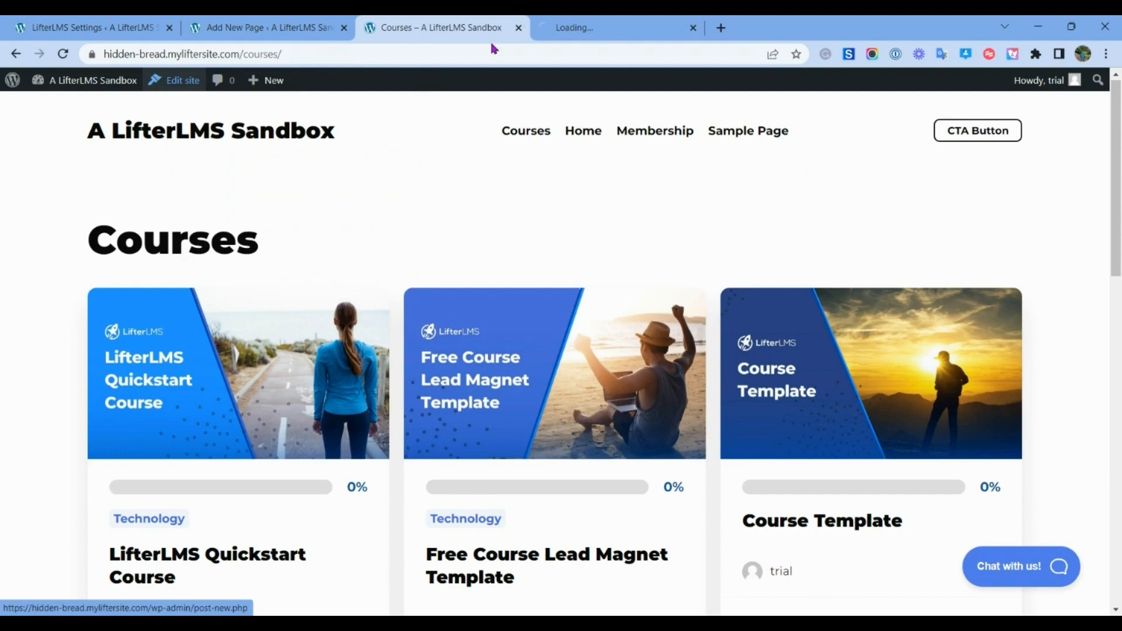
{"action": "left_click", "coordinate": [641, 23]}
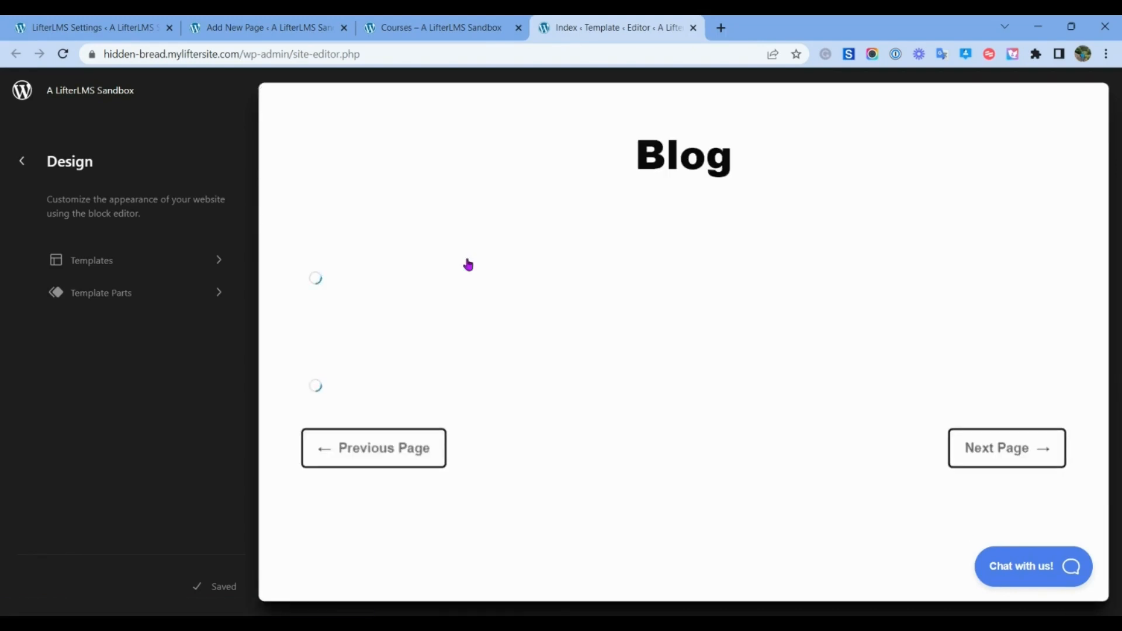
{"action": "left_click", "coordinate": [126, 294]}
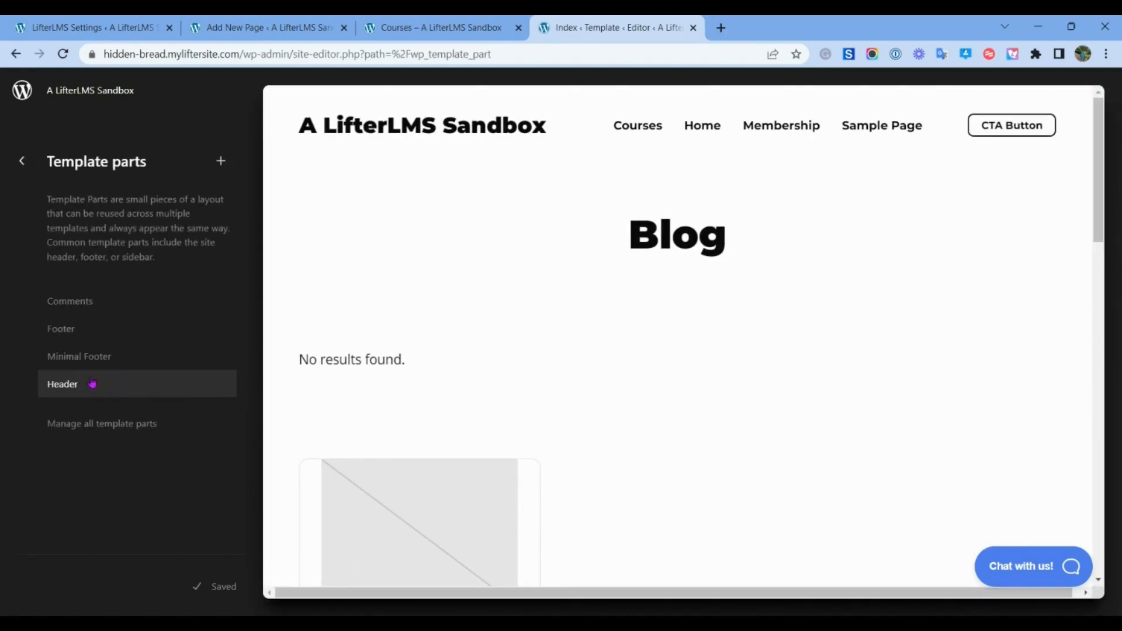
{"action": "left_click", "coordinate": [67, 388]}
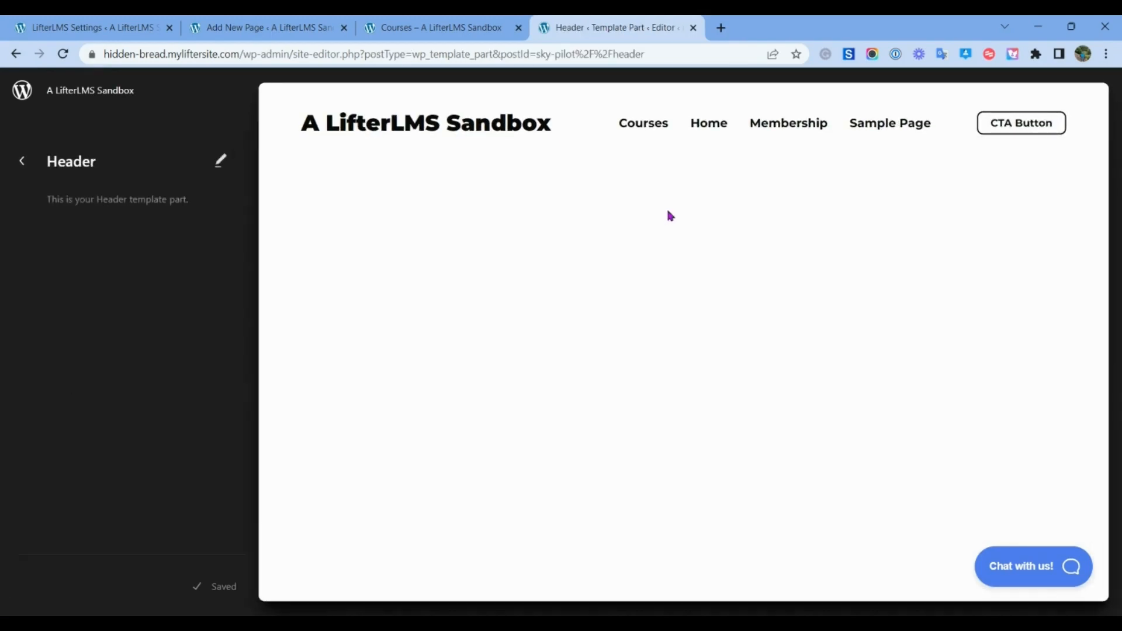
{"action": "left_click", "coordinate": [221, 162]}
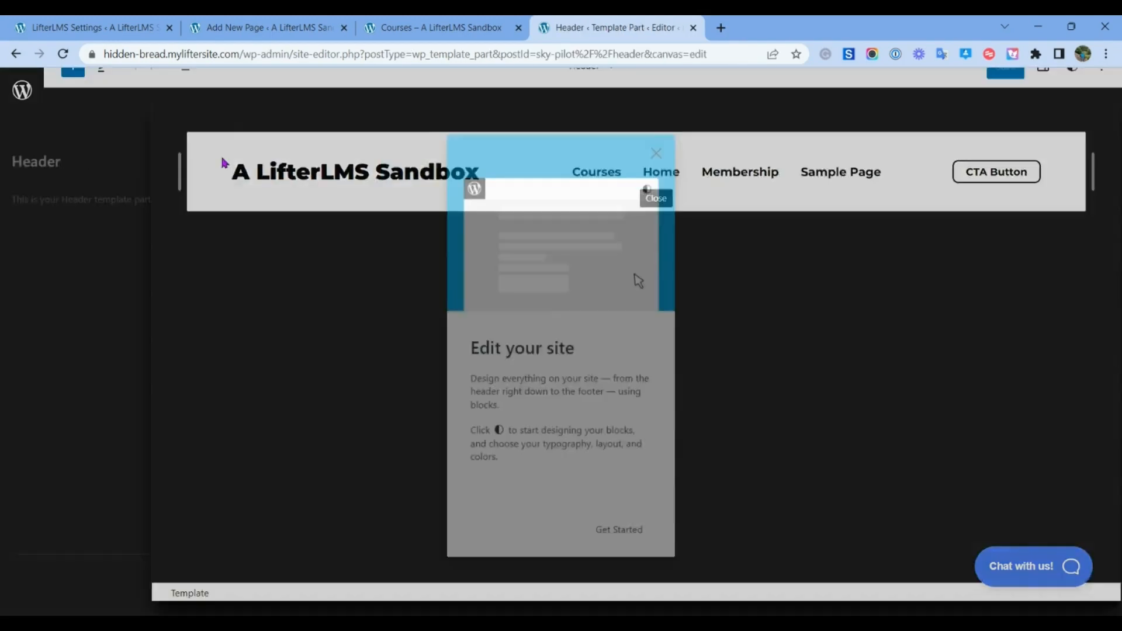
{"action": "left_click", "coordinate": [656, 153]}
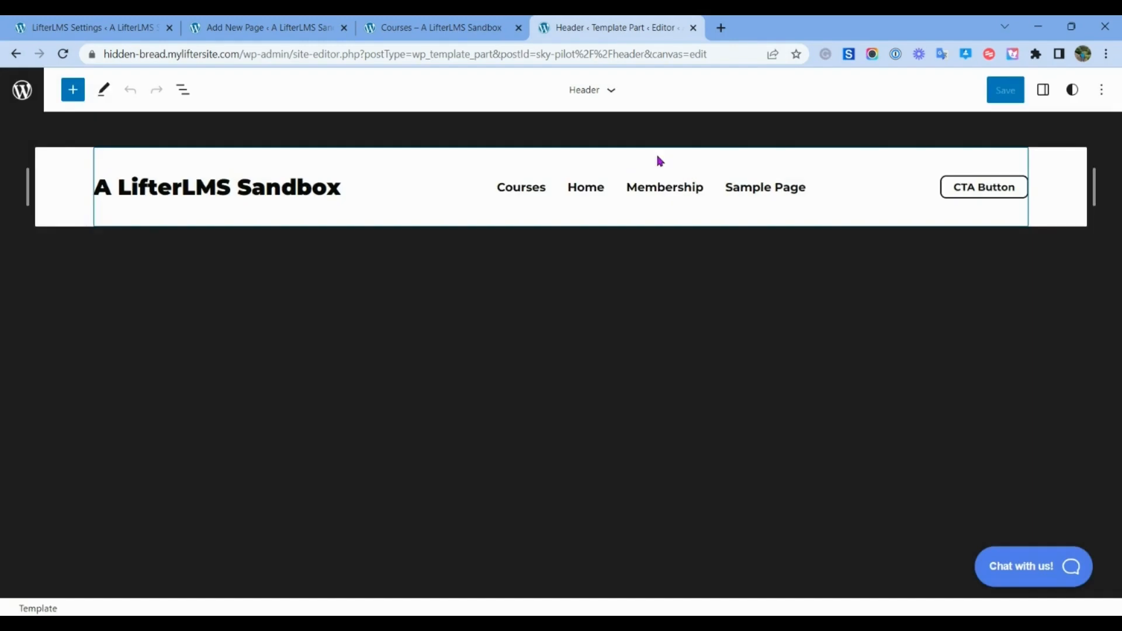
Step: Convert the header's automatically synced page list into a manually editable navigation menu
{"action": "left_click", "coordinate": [556, 190]}
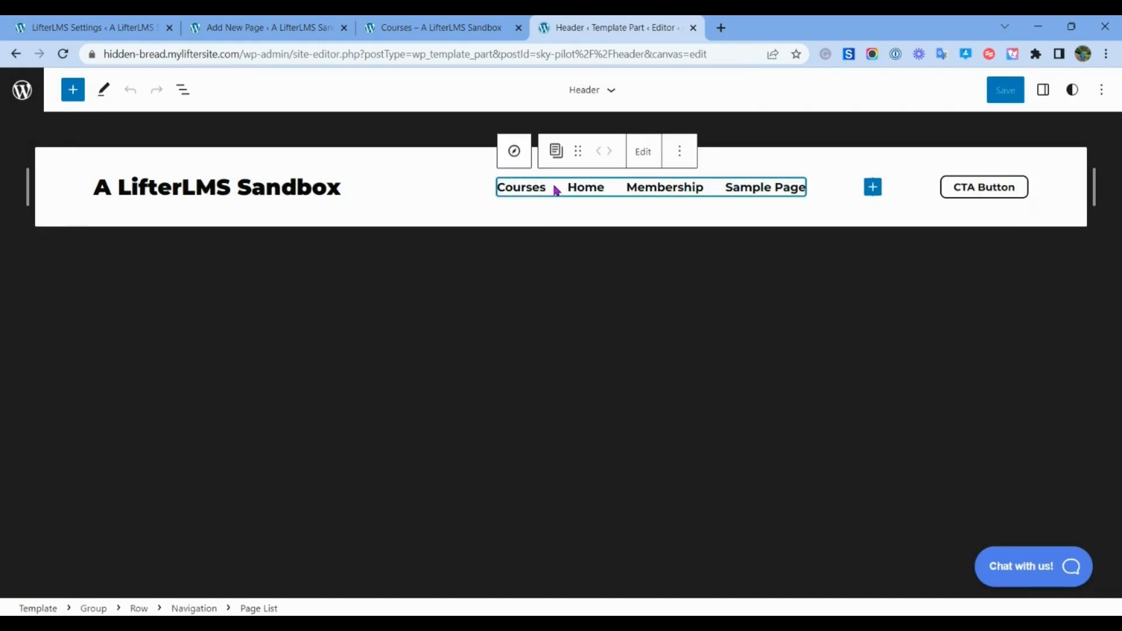
{"action": "left_click", "coordinate": [514, 154]}
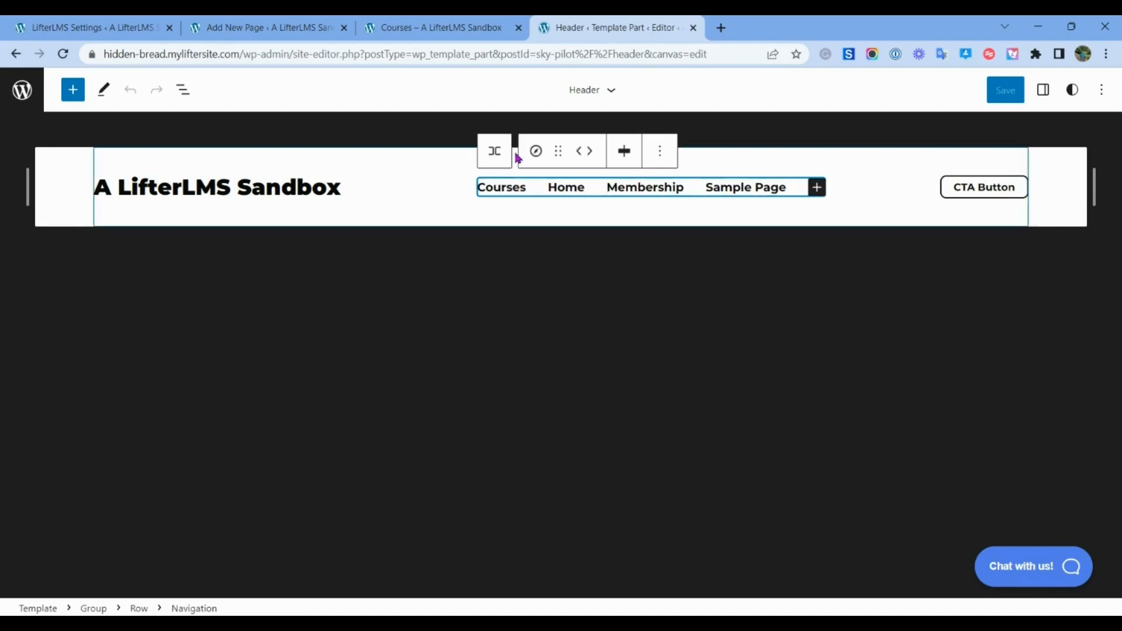
{"action": "left_click", "coordinate": [518, 190]}
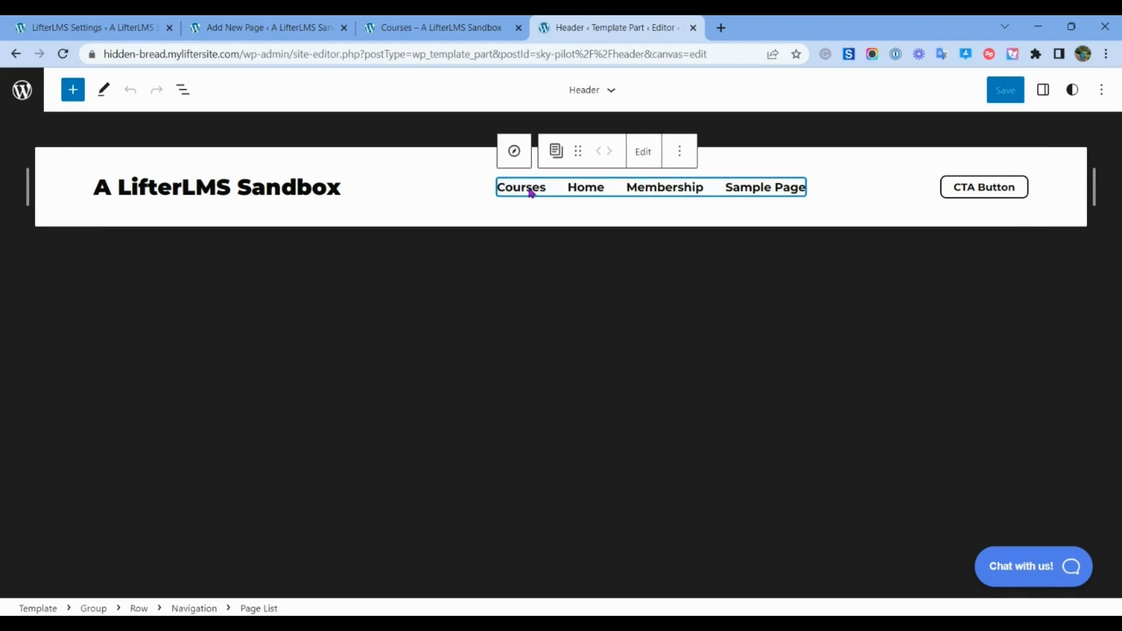
{"action": "left_click", "coordinate": [645, 153]}
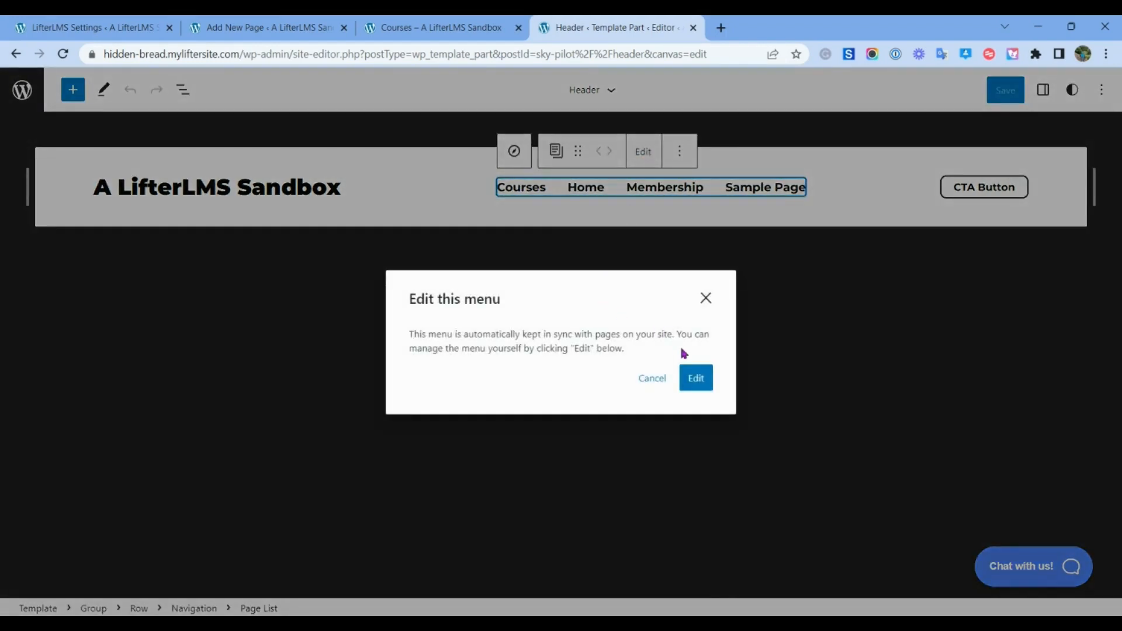
{"action": "left_click", "coordinate": [696, 377]}
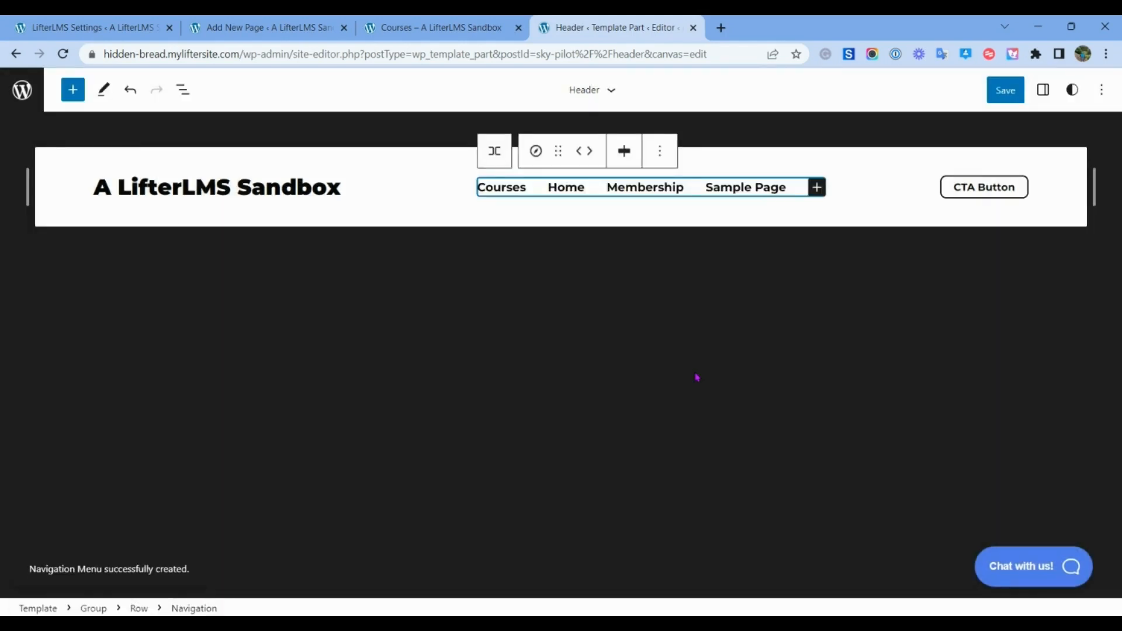
Step: Move the Courses link after Home in the header navigation and remove the Sample Page link
{"action": "left_click", "coordinate": [511, 187]}
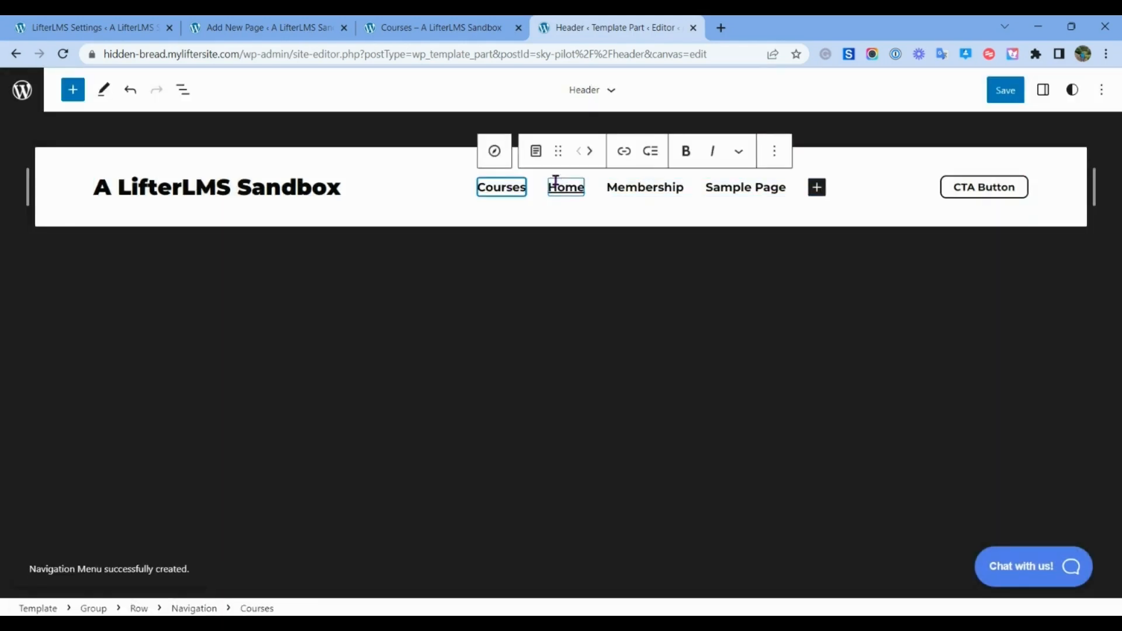
{"action": "left_click", "coordinate": [591, 153]}
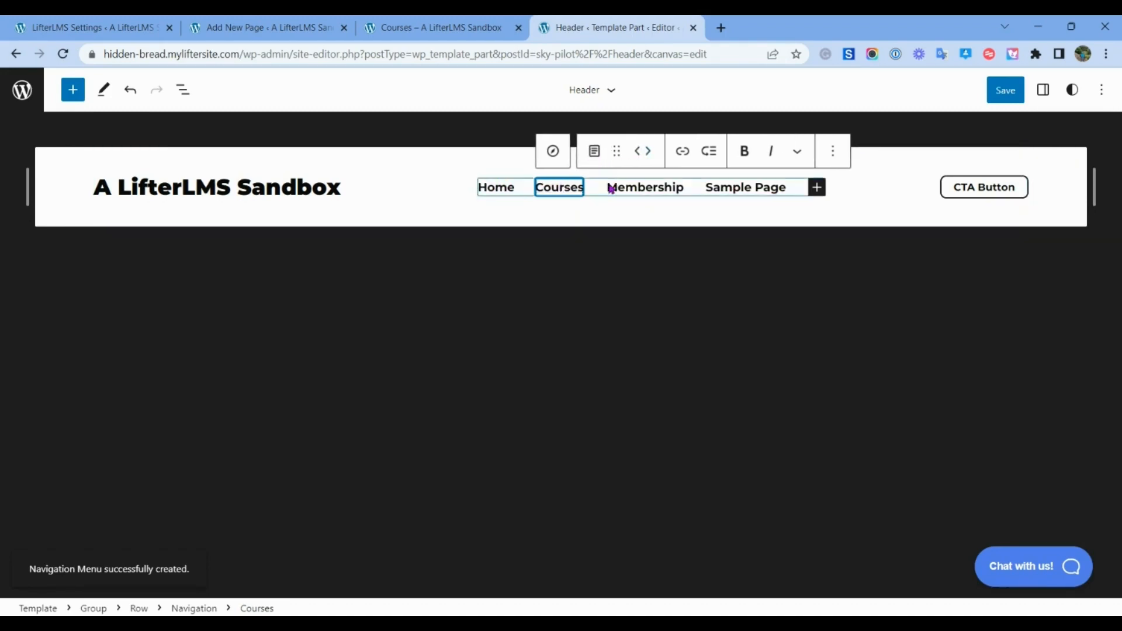
{"action": "left_click", "coordinate": [738, 189]}
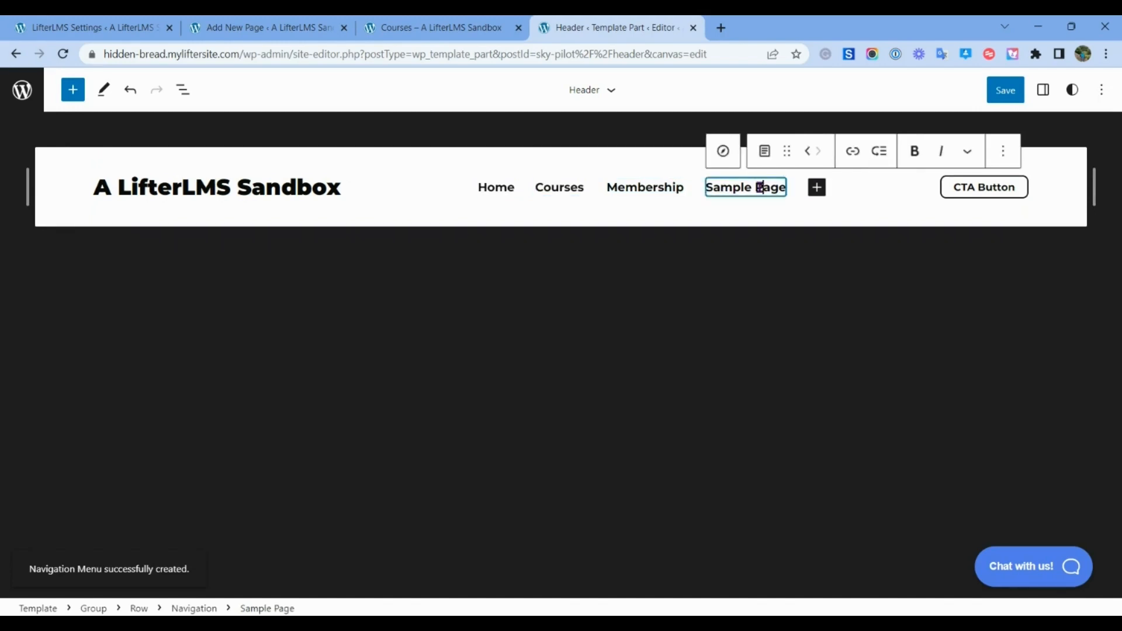
{"action": "left_click", "coordinate": [1003, 153]}
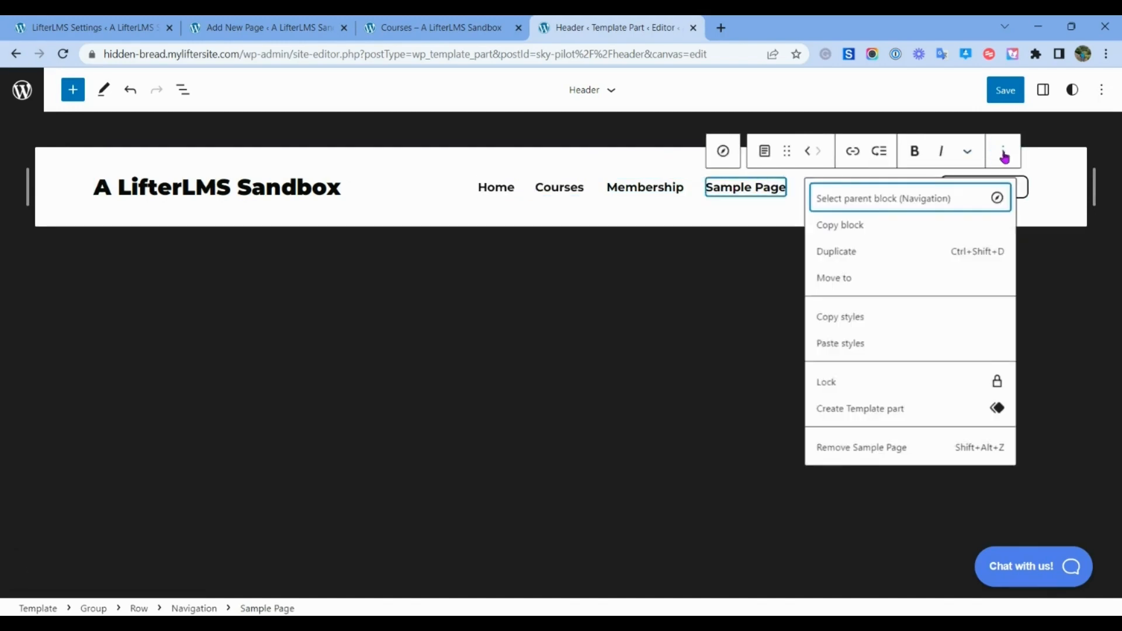
{"action": "left_click", "coordinate": [860, 453]}
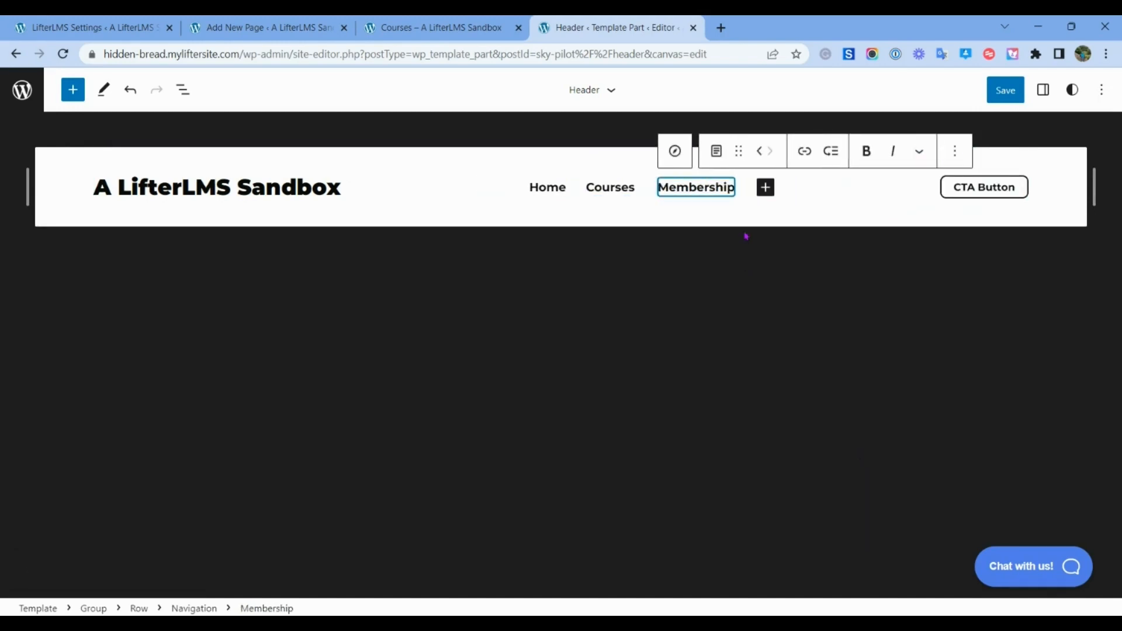
{"action": "left_click", "coordinate": [764, 187]}
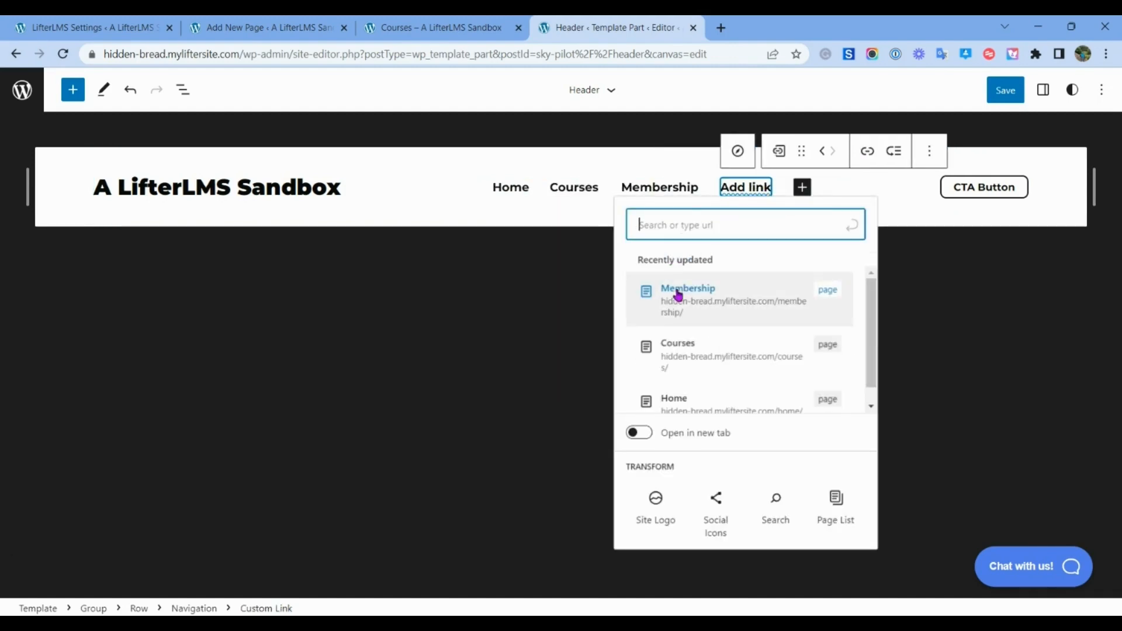
{"action": "scroll", "coordinate": [690, 366], "scroll_direction": "down", "scroll_amount": 1}
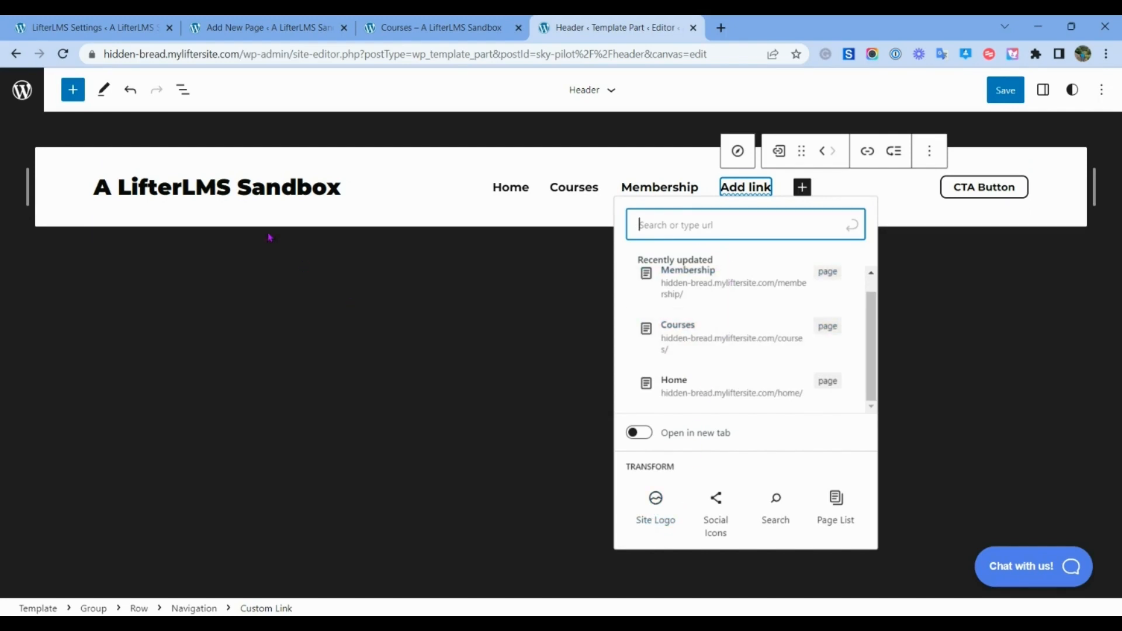
{"action": "key", "text": "ctrl+z"}
Step: Remove the Navigation block and the CTA button block from the header, and save the Header and Navigation changes
{"action": "left_click", "coordinate": [674, 151]}
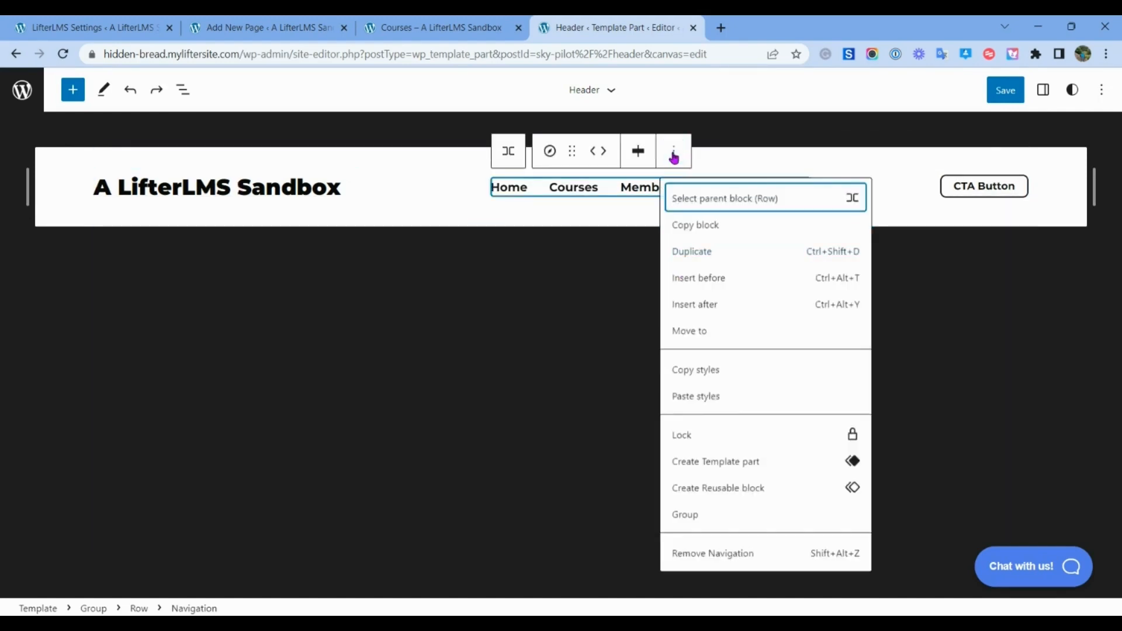
{"action": "left_click", "coordinate": [725, 556]}
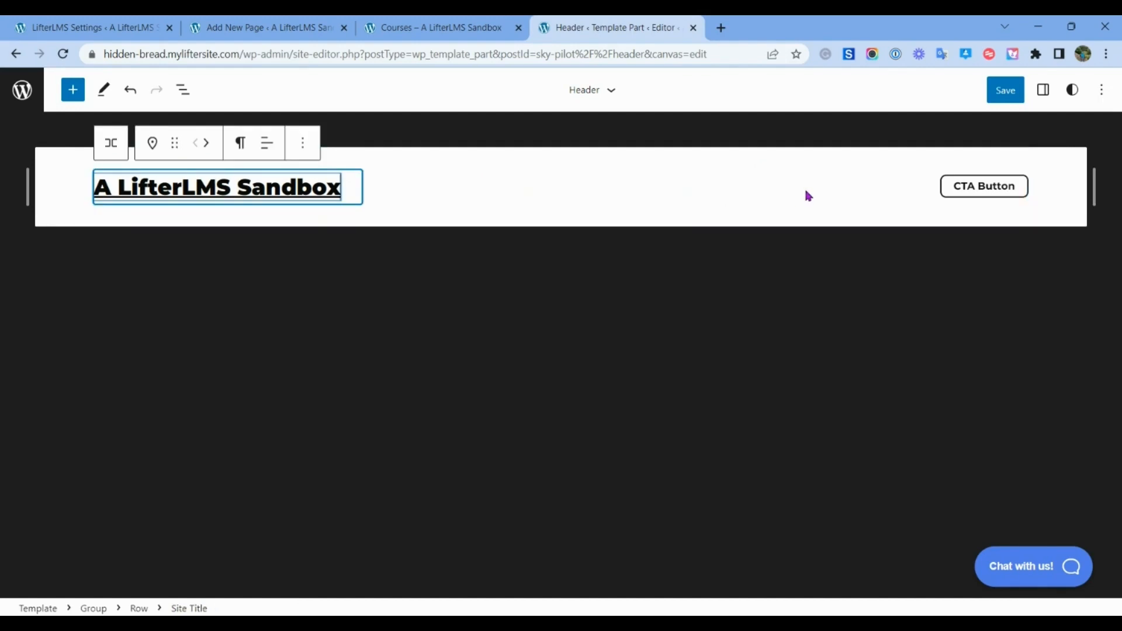
{"action": "left_click", "coordinate": [1018, 188]}
{"action": "left_click", "coordinate": [1011, 150]}
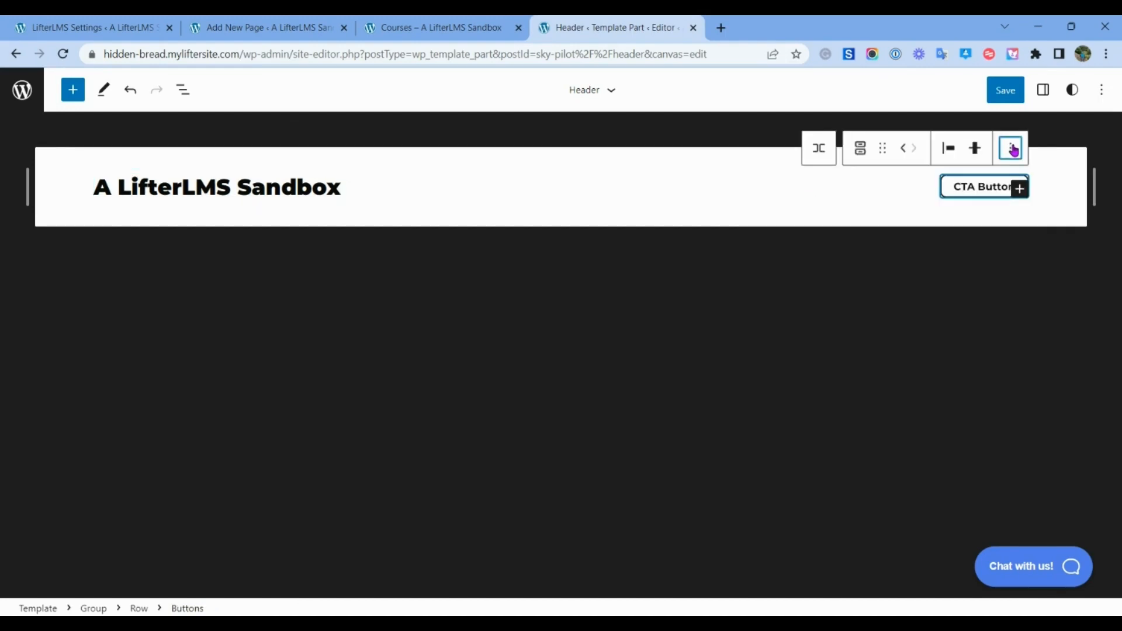
{"action": "left_click", "coordinate": [864, 578]}
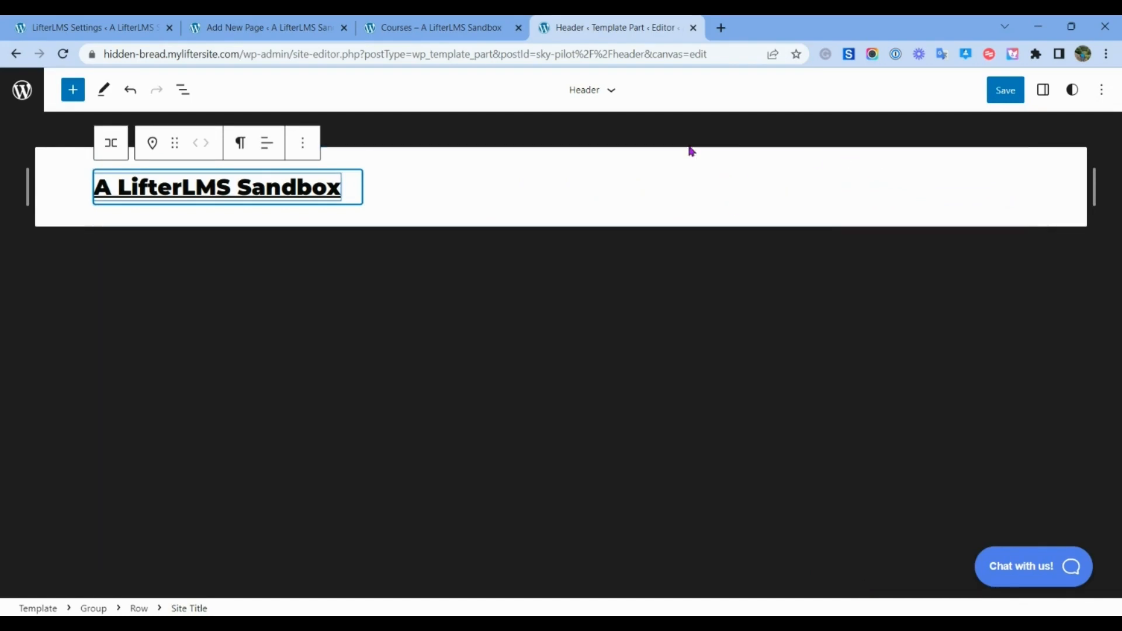
{"action": "left_click", "coordinate": [1005, 93]}
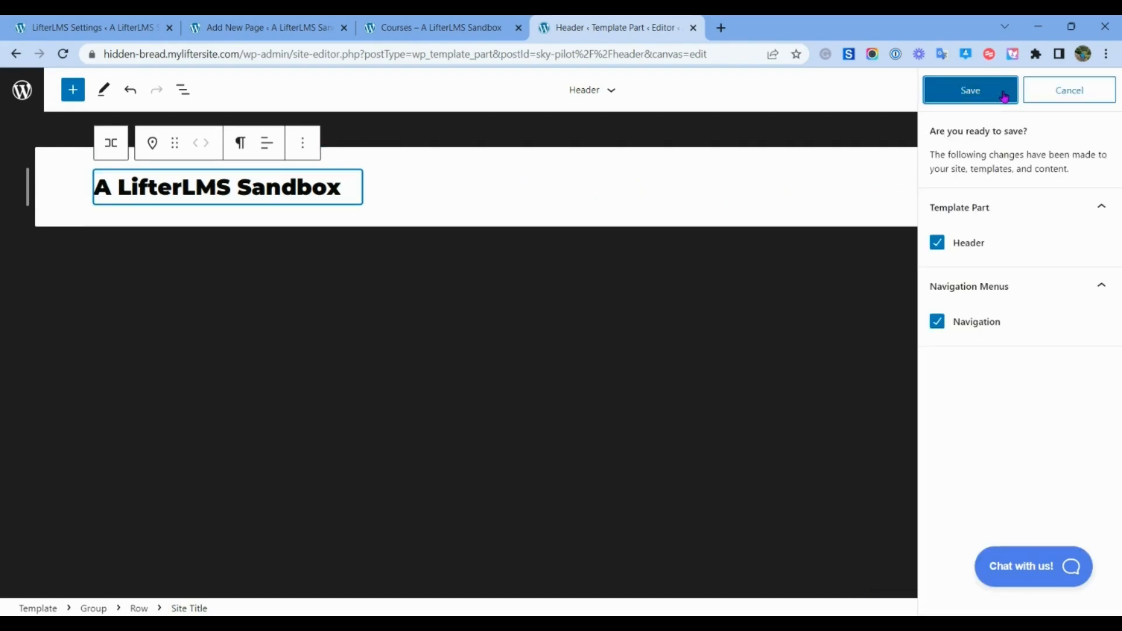
{"action": "left_click", "coordinate": [1004, 93]}
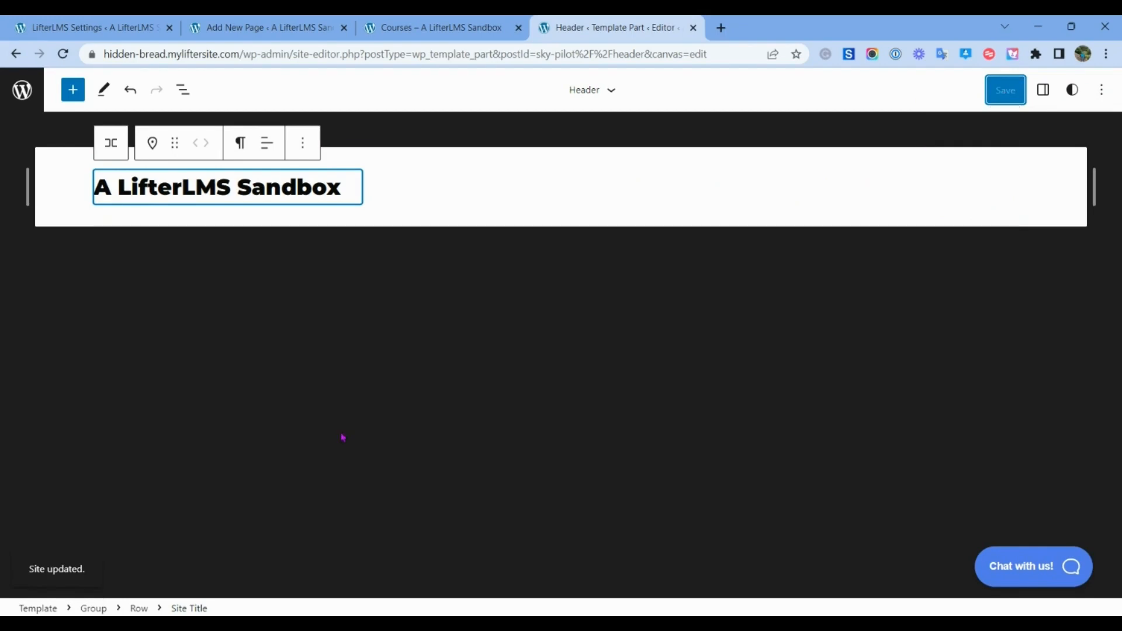
Step: Reload the live Courses page to check its header, and return to the Header template part editor
{"action": "left_click", "coordinate": [241, 21]}
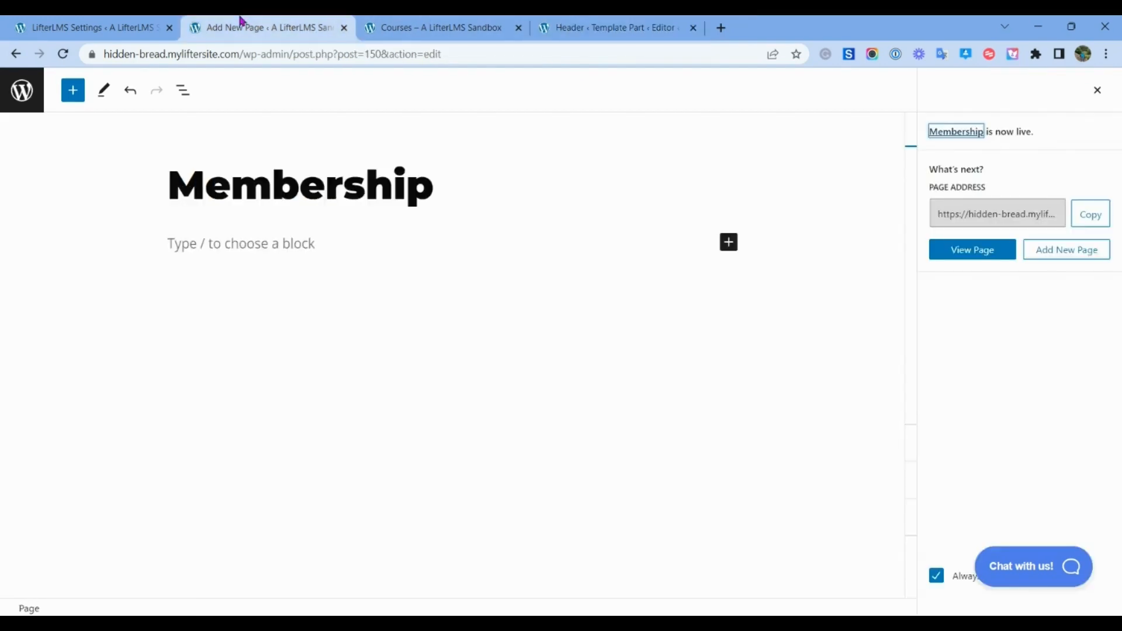
{"action": "left_click", "coordinate": [403, 21]}
{"action": "left_click", "coordinate": [63, 54]}
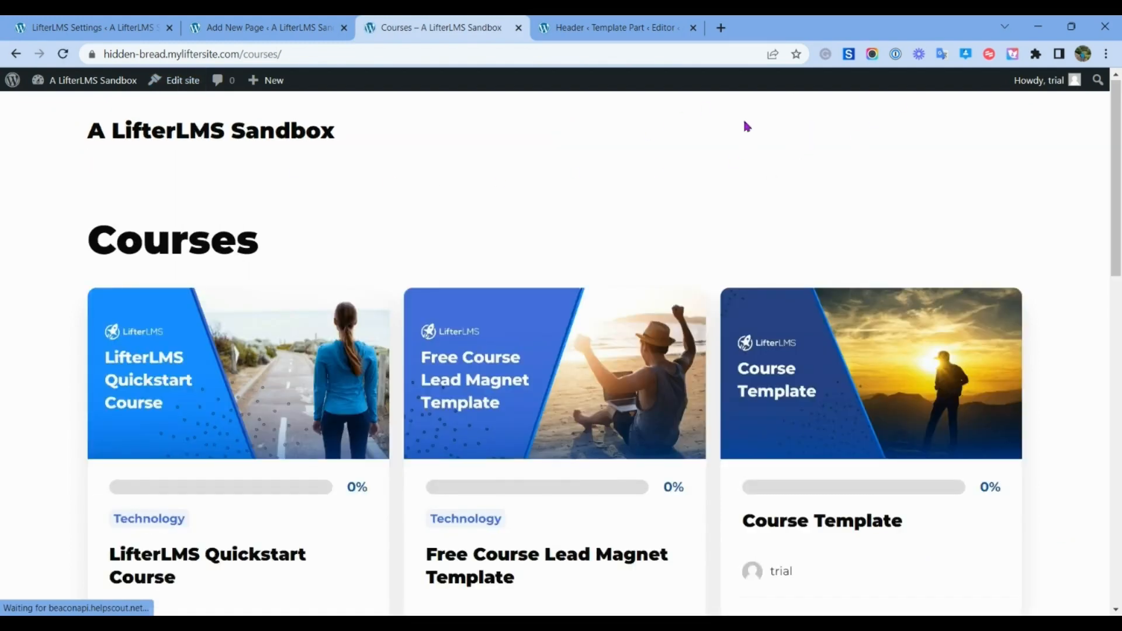
{"action": "left_click", "coordinate": [584, 27]}
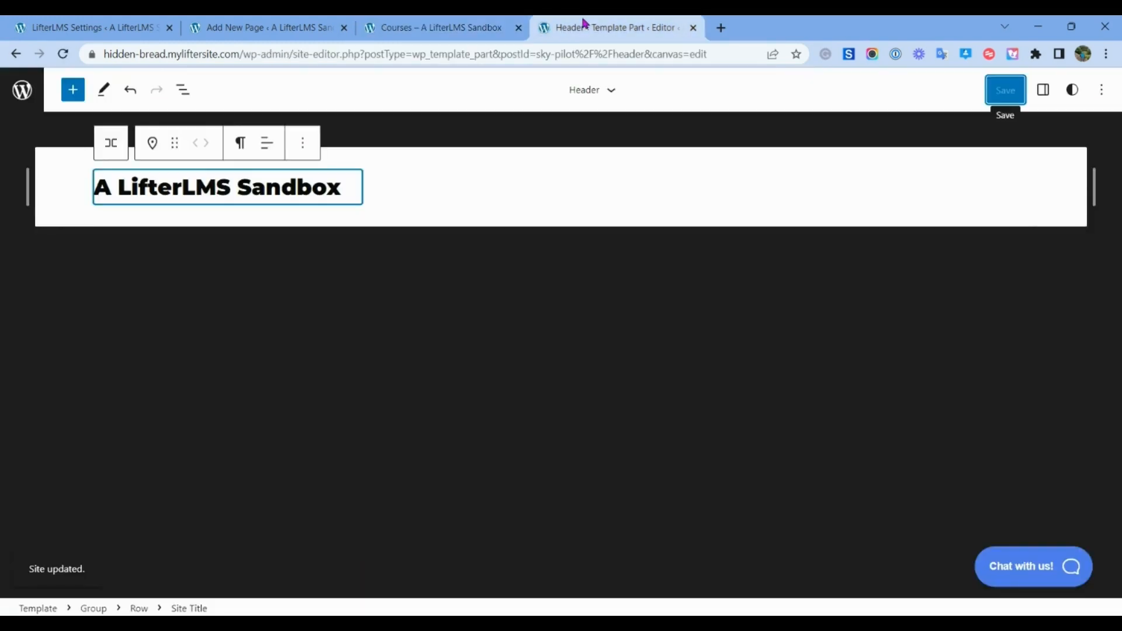
Step: Add a Navigation block to the header row beside the site title and remove its empty custom link
{"action": "left_click", "coordinate": [834, 197]}
{"action": "left_click", "coordinate": [1020, 219]}
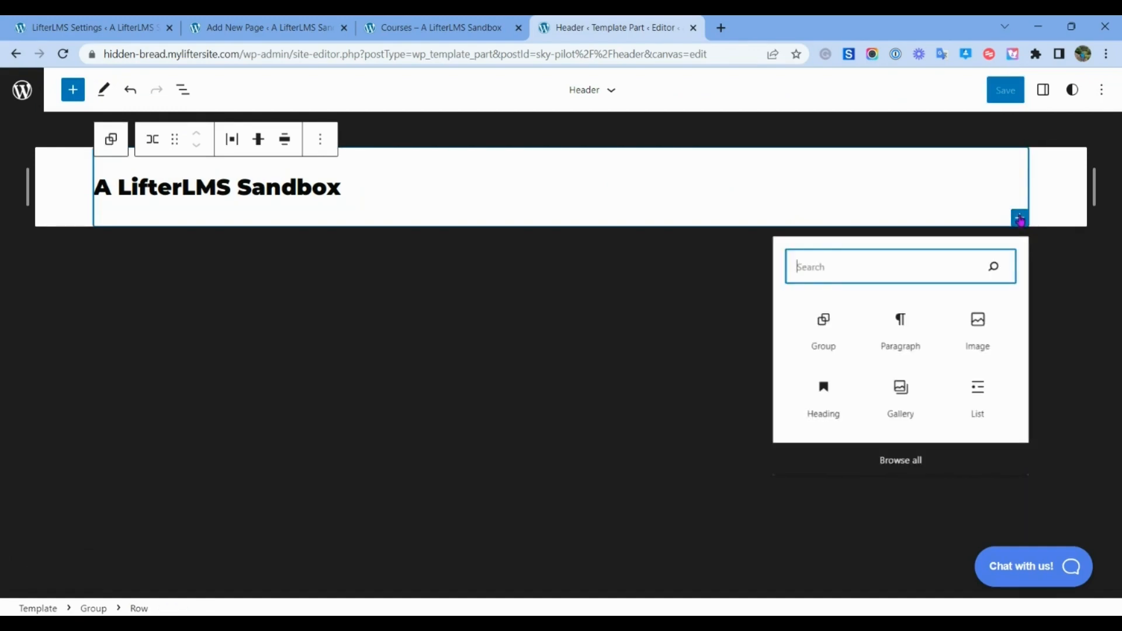
{"action": "type", "text": "na"}
{"action": "left_click", "coordinate": [816, 328]}
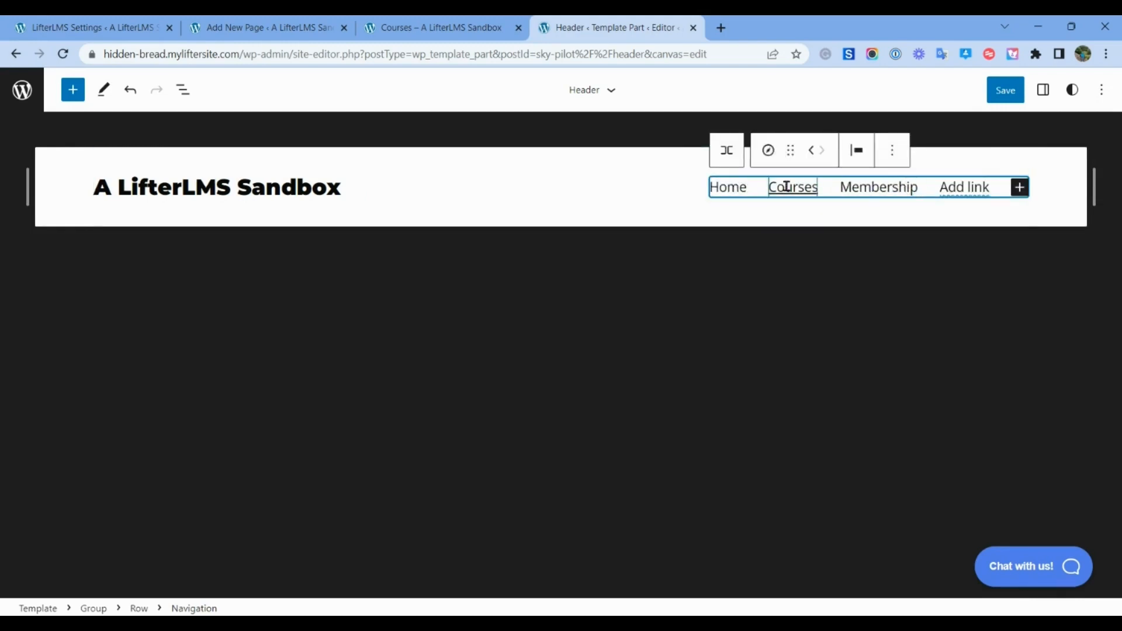
{"action": "left_click", "coordinate": [969, 188]}
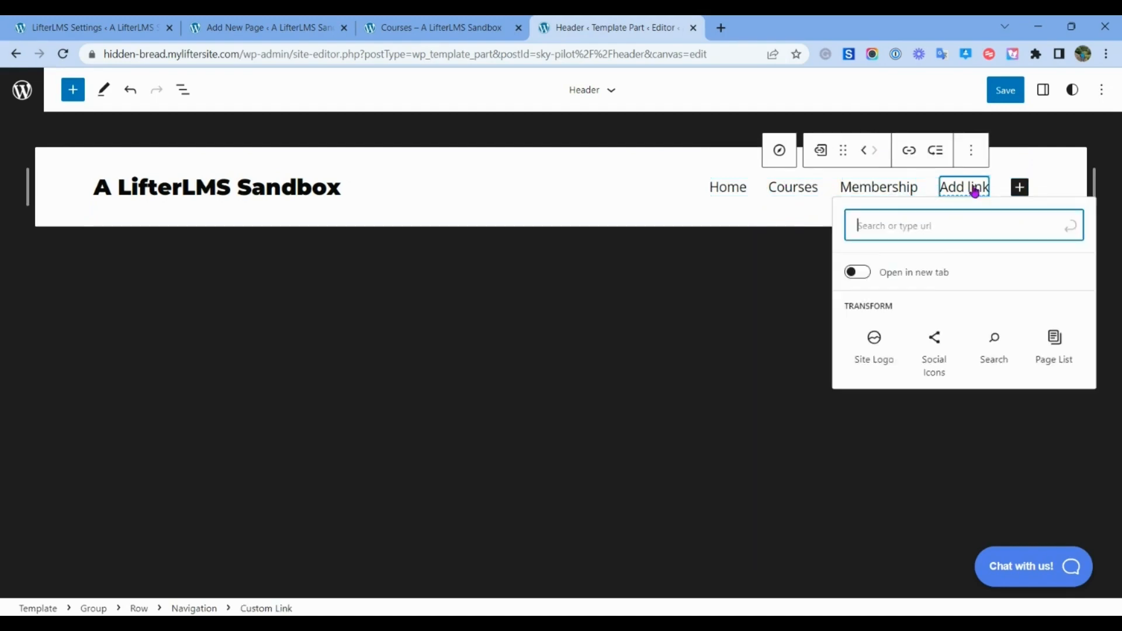
{"action": "left_click", "coordinate": [973, 158]}
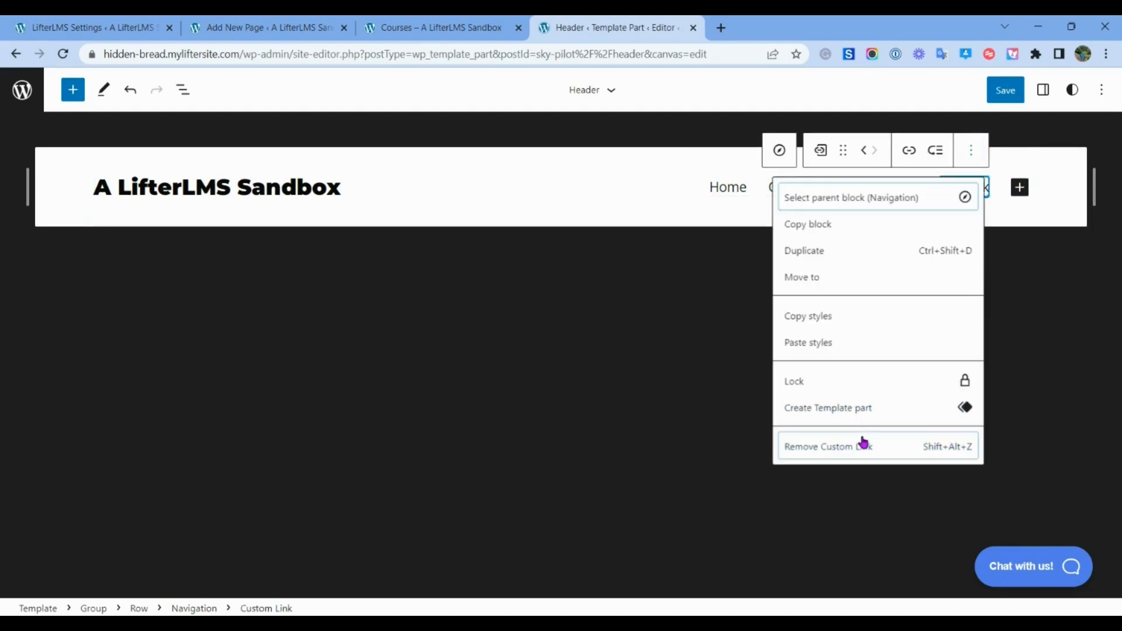
{"action": "left_click", "coordinate": [863, 446]}
Step: Make the Home, Courses and Membership links in the header navigation bold, and select the whole Navigation block
{"action": "left_click", "coordinate": [801, 185]}
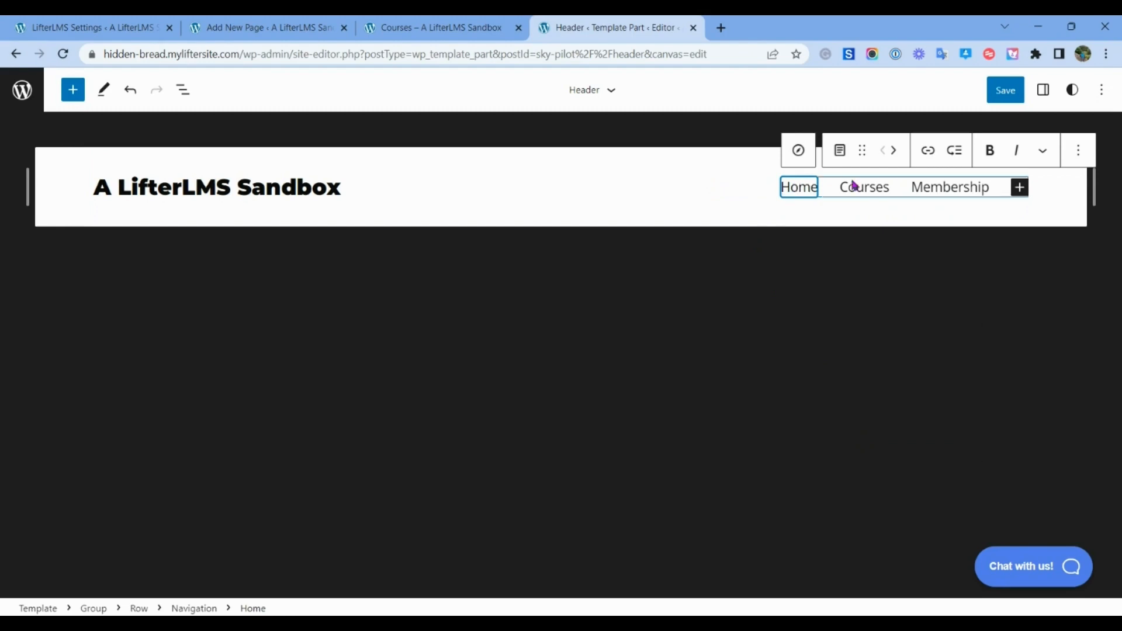
{"action": "double_click", "coordinate": [812, 187]}
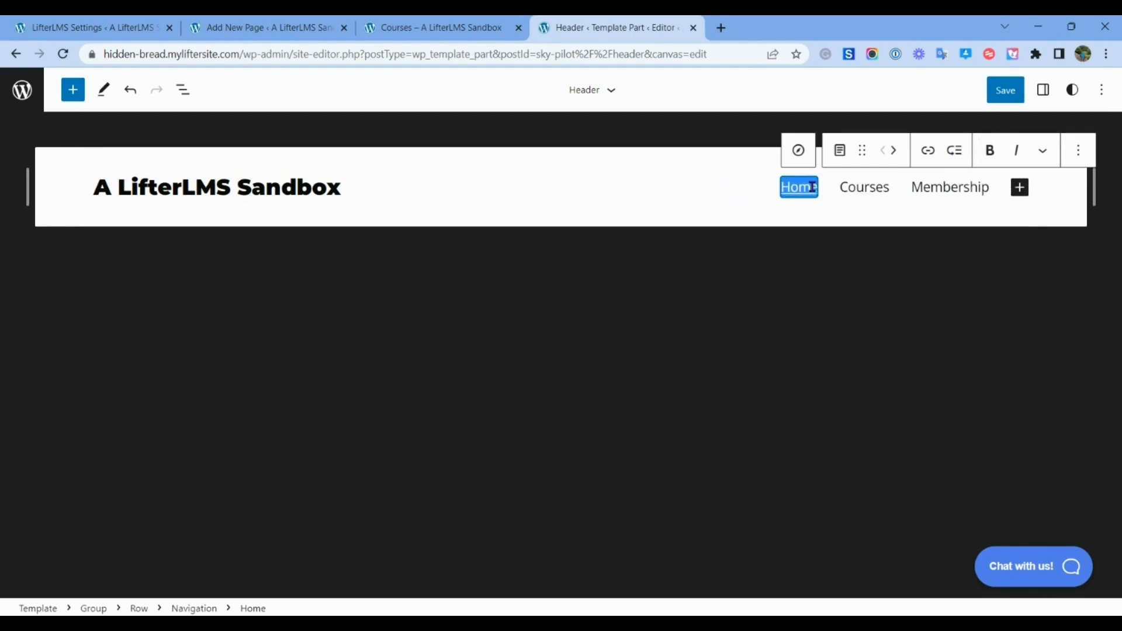
{"action": "left_click", "coordinate": [987, 153]}
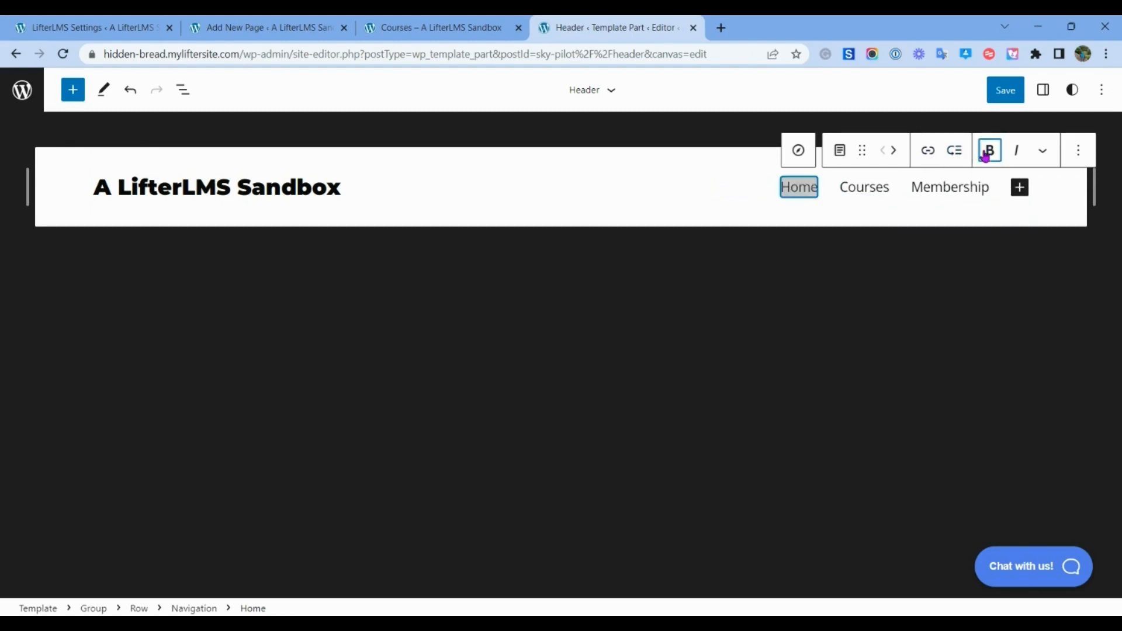
{"action": "double_click", "coordinate": [857, 186]}
{"action": "left_click", "coordinate": [782, 150]}
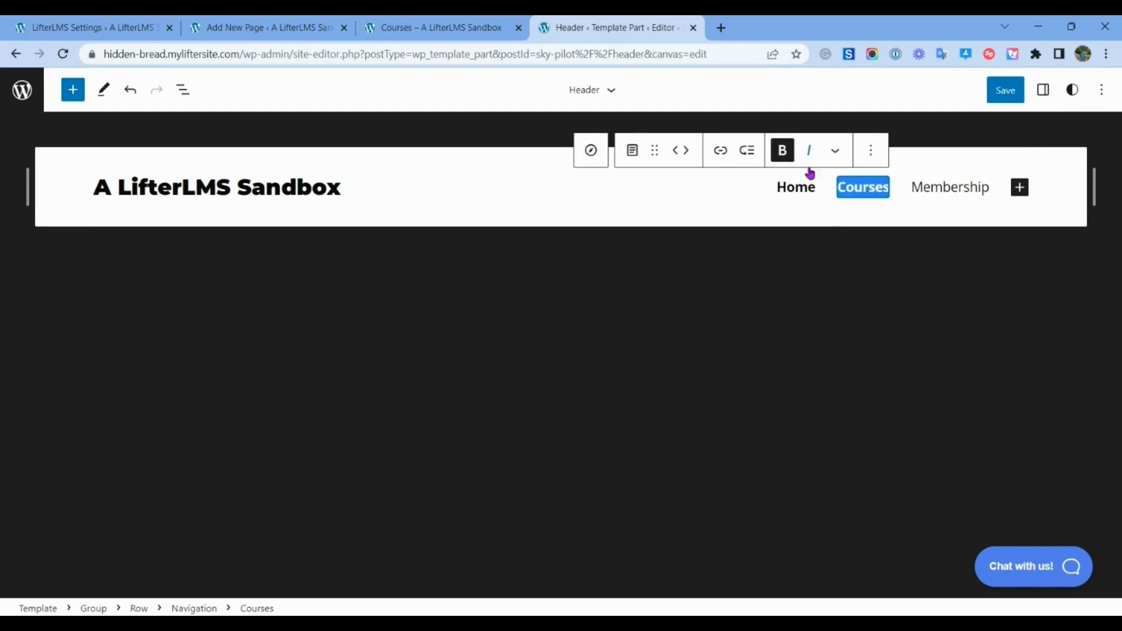
{"action": "double_click", "coordinate": [931, 188]}
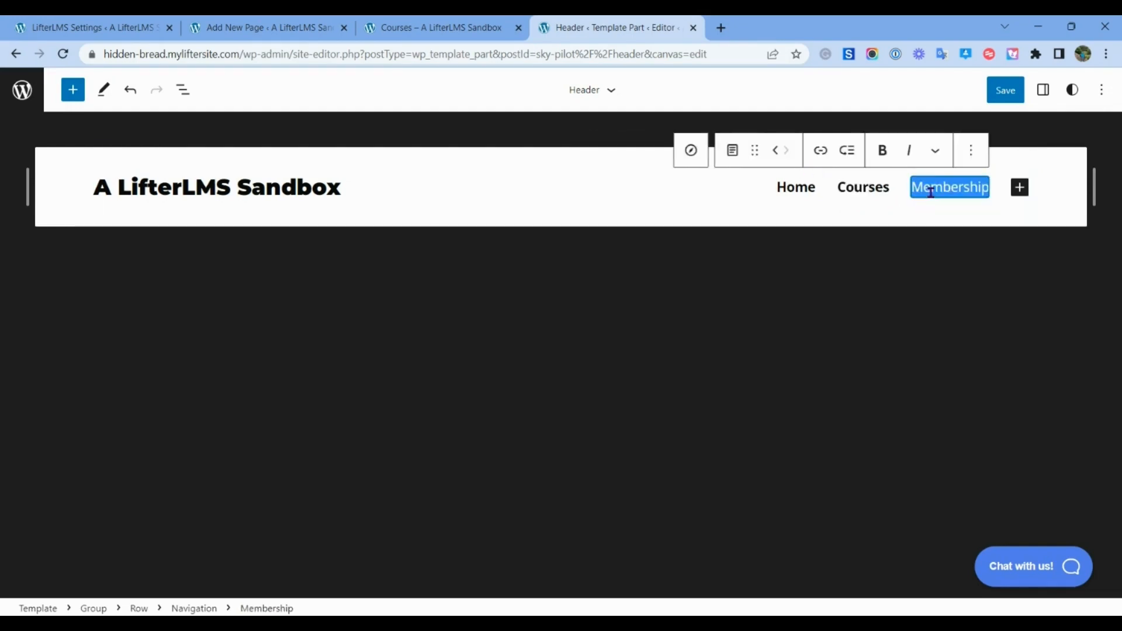
{"action": "left_click", "coordinate": [882, 150]}
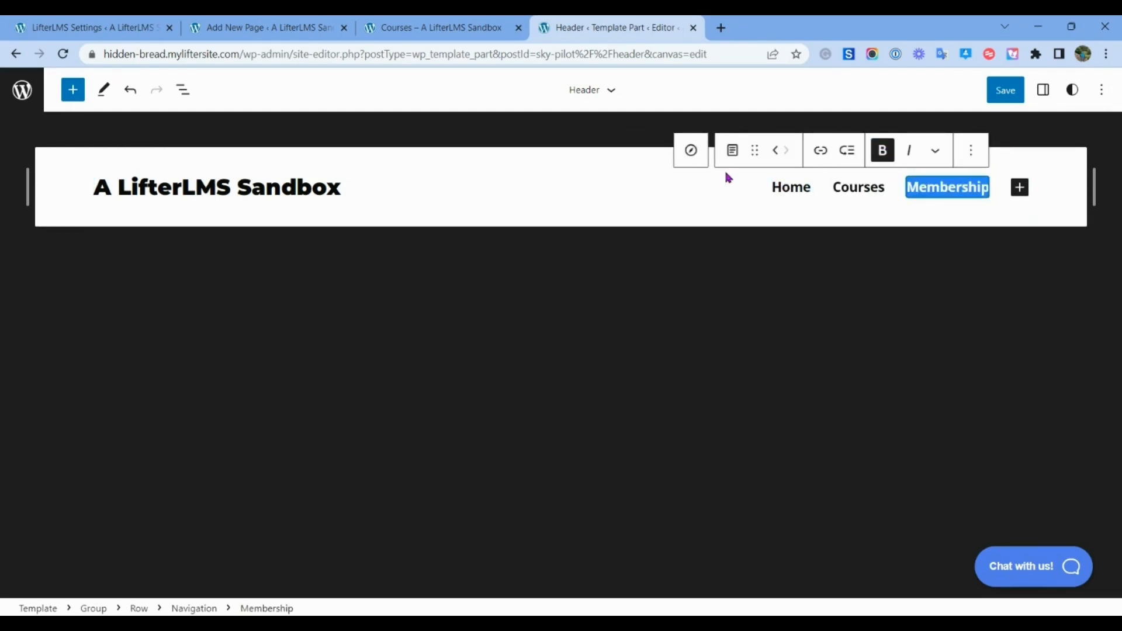
{"action": "left_click", "coordinate": [784, 187]}
{"action": "left_click", "coordinate": [789, 150]}
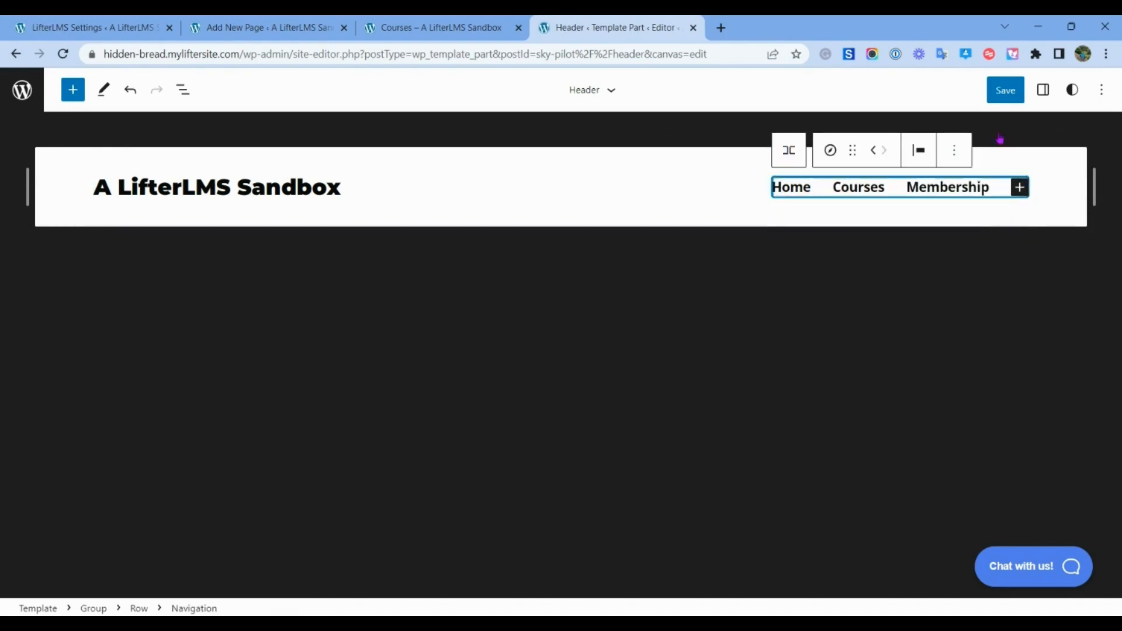
Step: Open the site's global color palette, dismissing the Styles guide, and change the black theme color to blue #454BBE
{"action": "left_click", "coordinate": [1072, 89]}
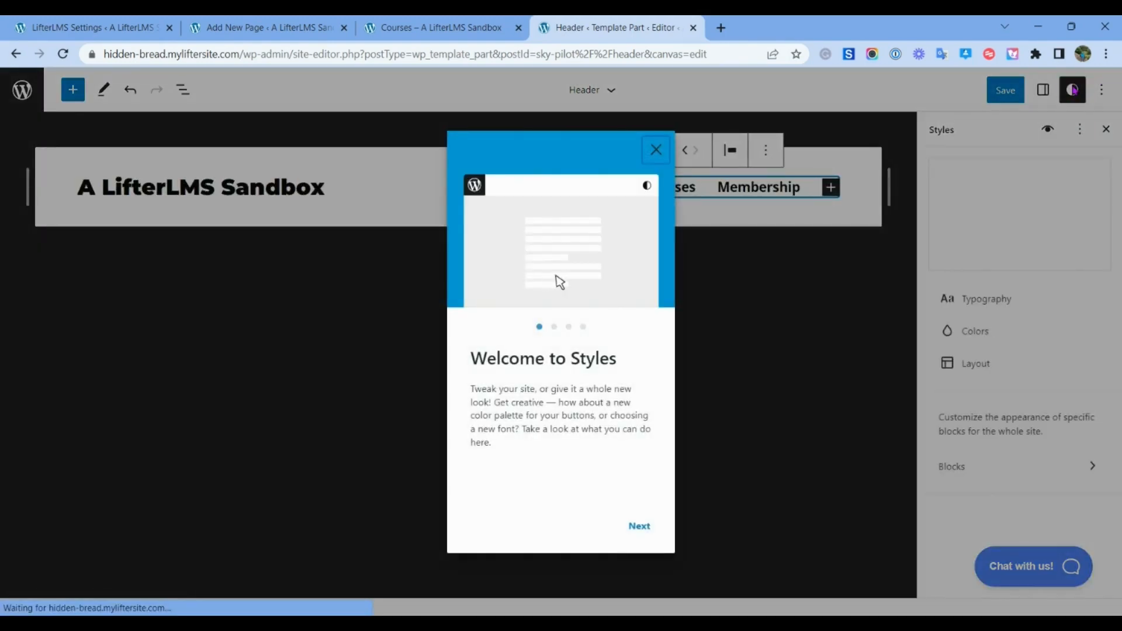
{"action": "left_click", "coordinate": [656, 149]}
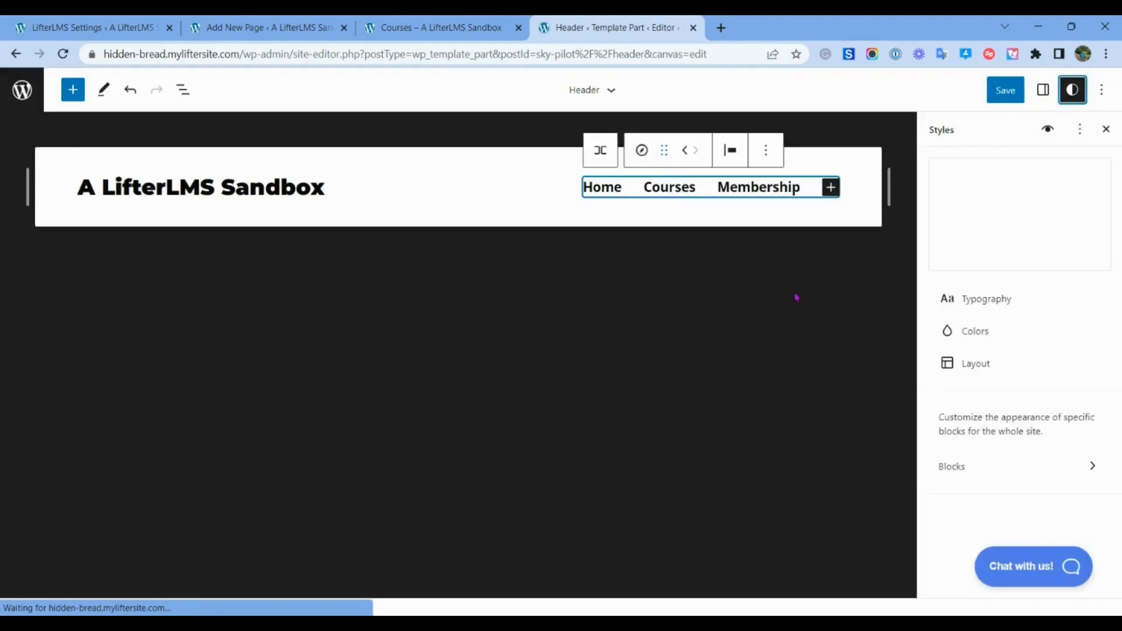
{"action": "left_click", "coordinate": [982, 331]}
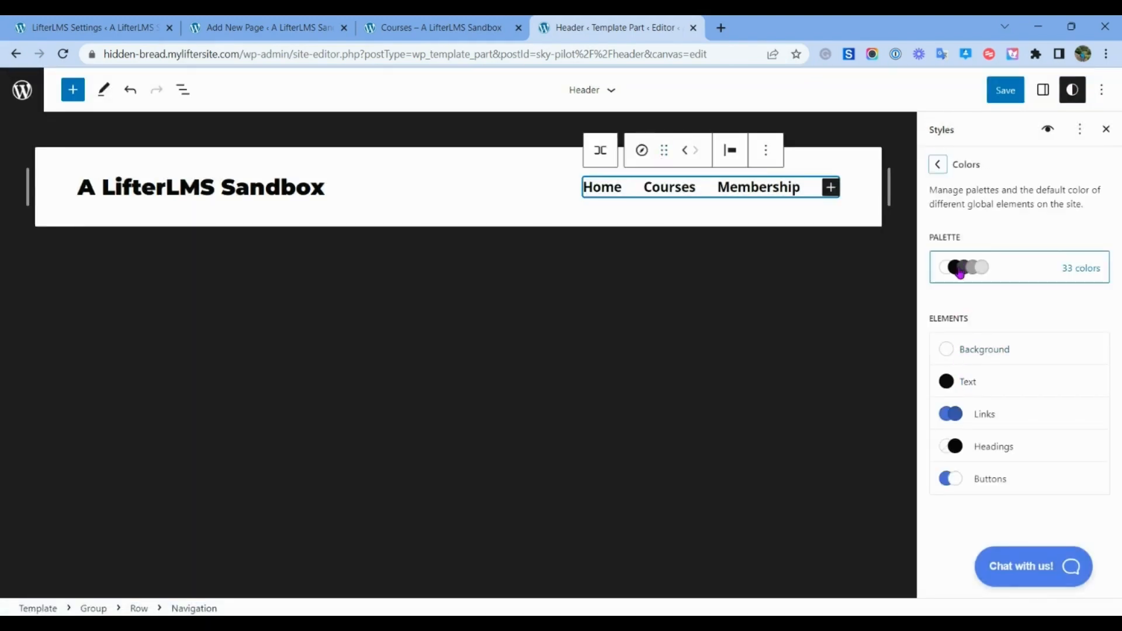
{"action": "left_click", "coordinate": [960, 270]}
{"action": "scroll", "coordinate": [958, 324], "scroll_direction": "down", "scroll_amount": 1}
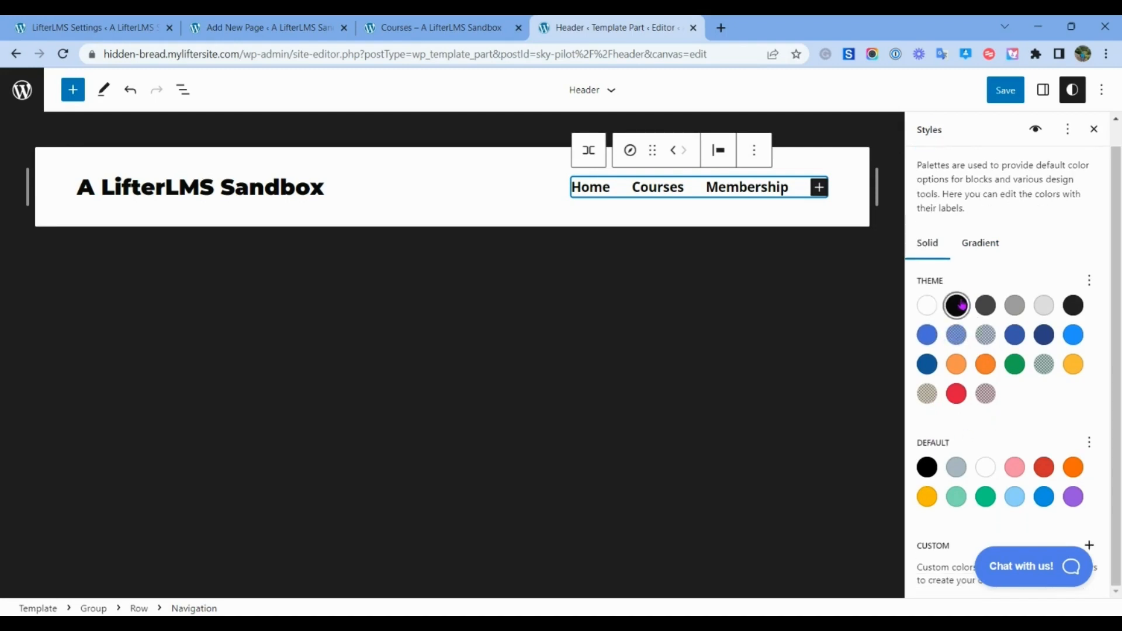
{"action": "left_click", "coordinate": [956, 304]}
{"action": "left_click", "coordinate": [881, 286]}
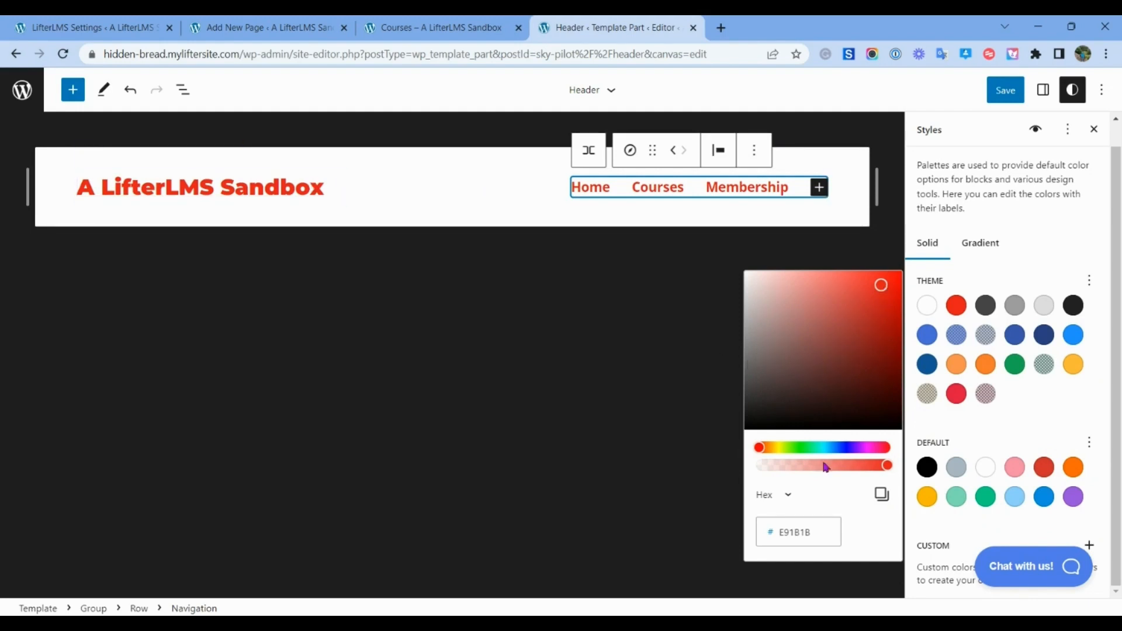
{"action": "left_click", "coordinate": [845, 451]}
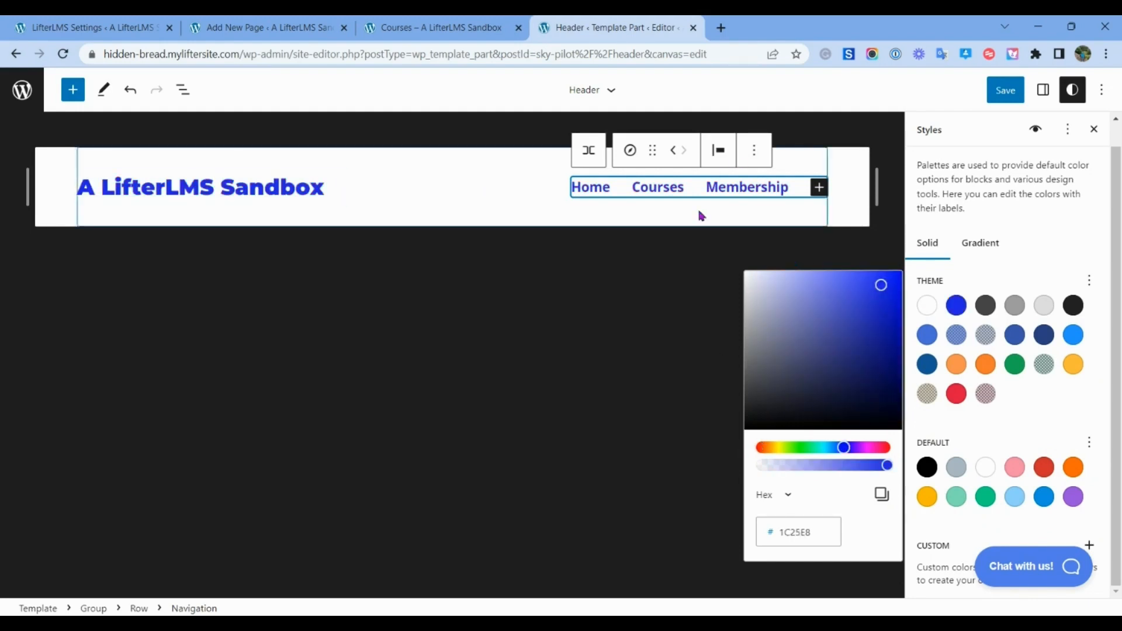
{"action": "left_click_drag", "start_coordinate": [881, 293], "coordinate": [847, 315]}
Step: Save the header and style changes, and reload the live Courses page to check the navigation and colors
{"action": "left_click", "coordinate": [1004, 101]}
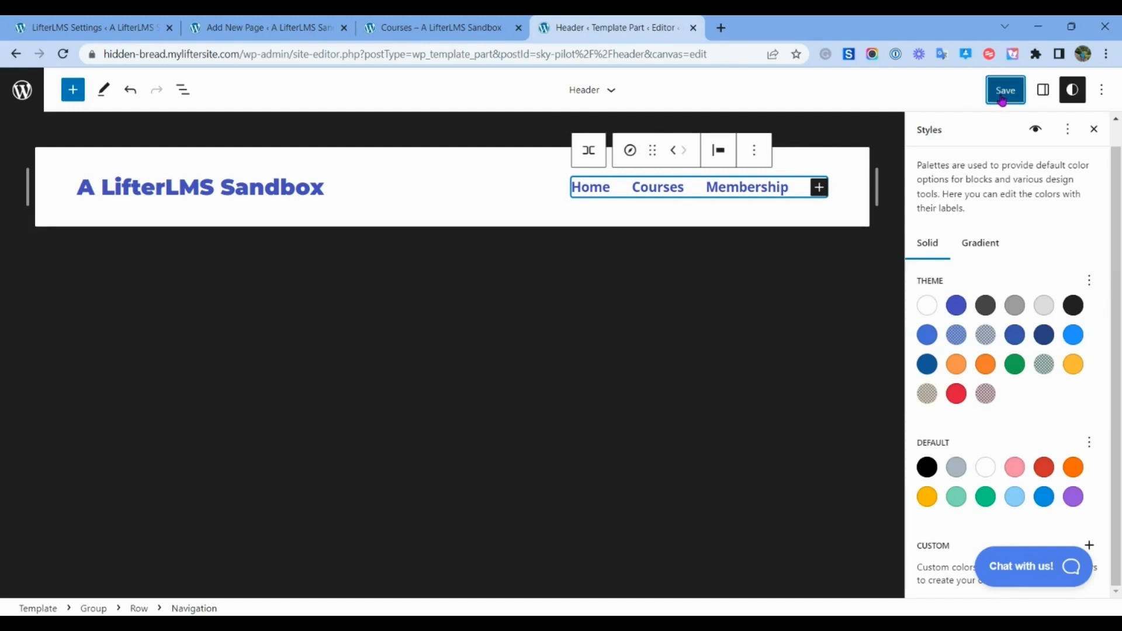
{"action": "left_click", "coordinate": [1002, 100]}
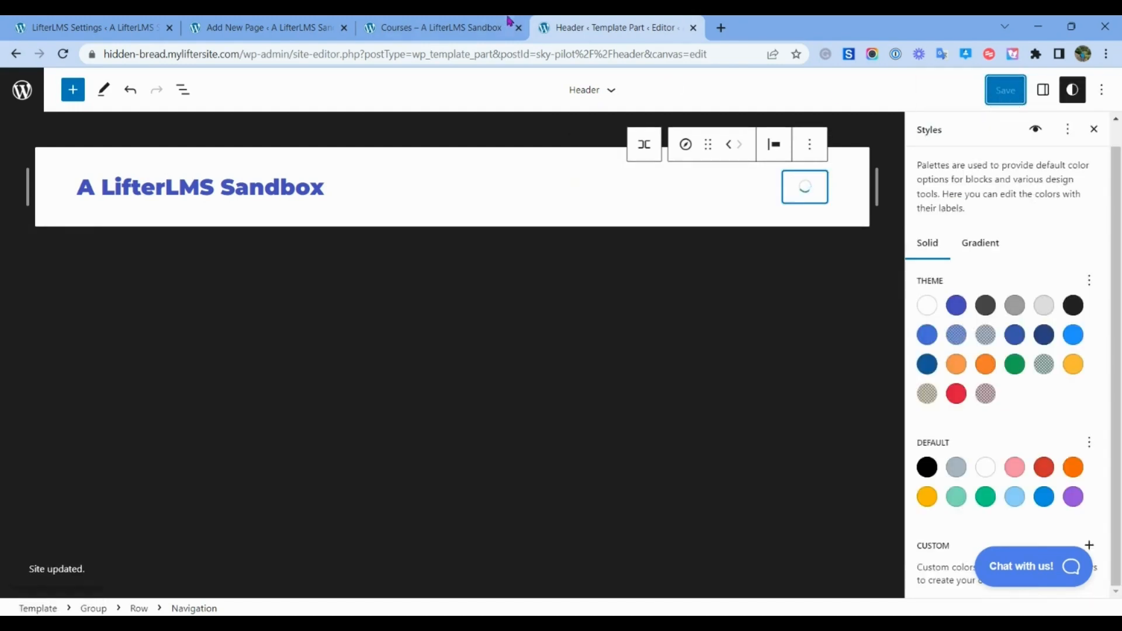
{"action": "left_click", "coordinate": [468, 24]}
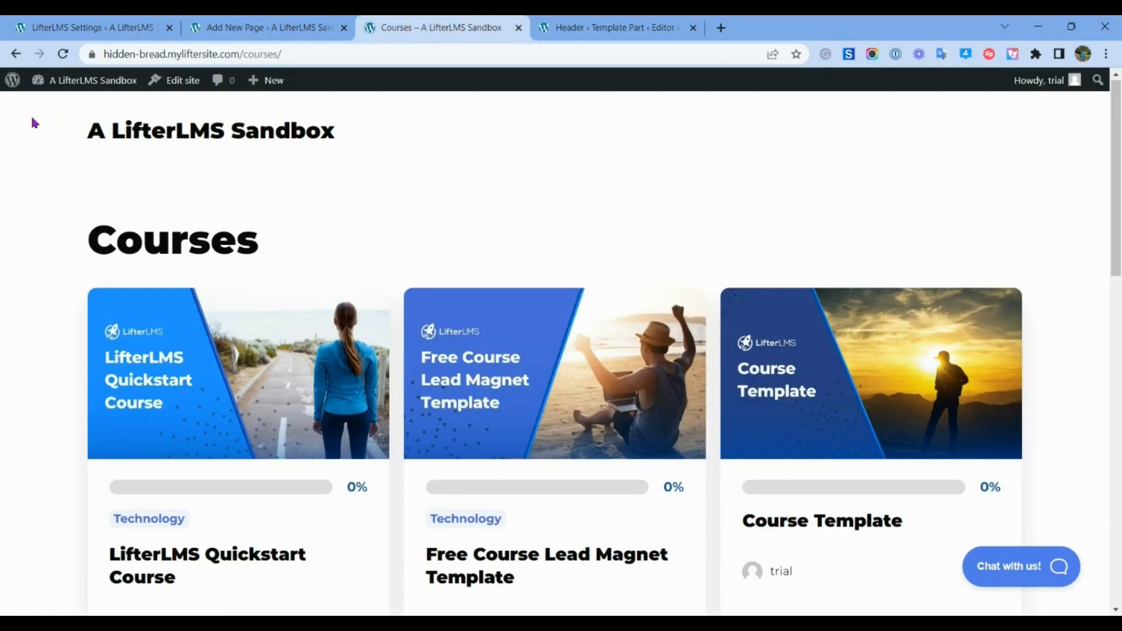
{"action": "left_click", "coordinate": [63, 55]}
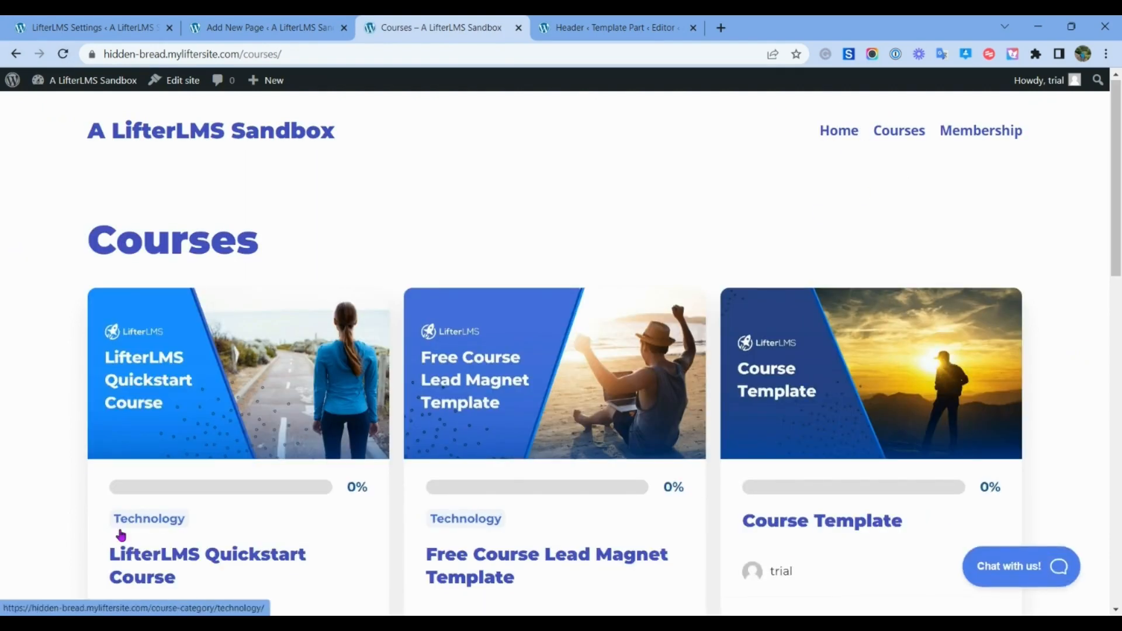
{"action": "scroll", "coordinate": [432, 526], "scroll_direction": "down", "scroll_amount": 2}
{"action": "scroll", "coordinate": [536, 396], "scroll_direction": "down", "scroll_amount": 5}
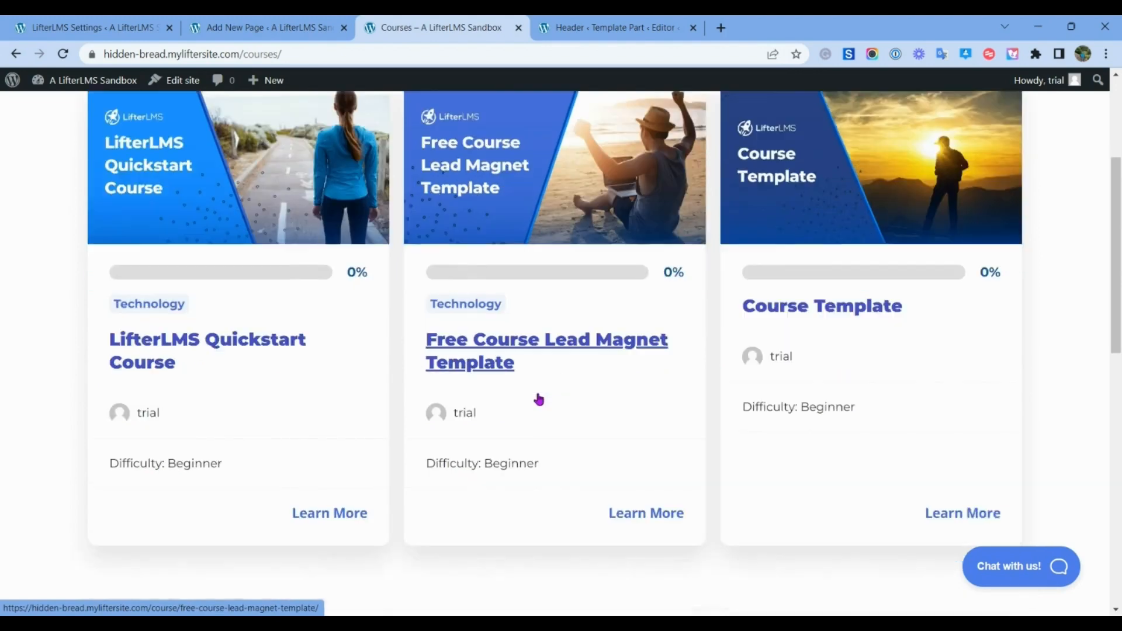
{"action": "scroll", "coordinate": [679, 191], "scroll_direction": "up", "scroll_amount": 7}
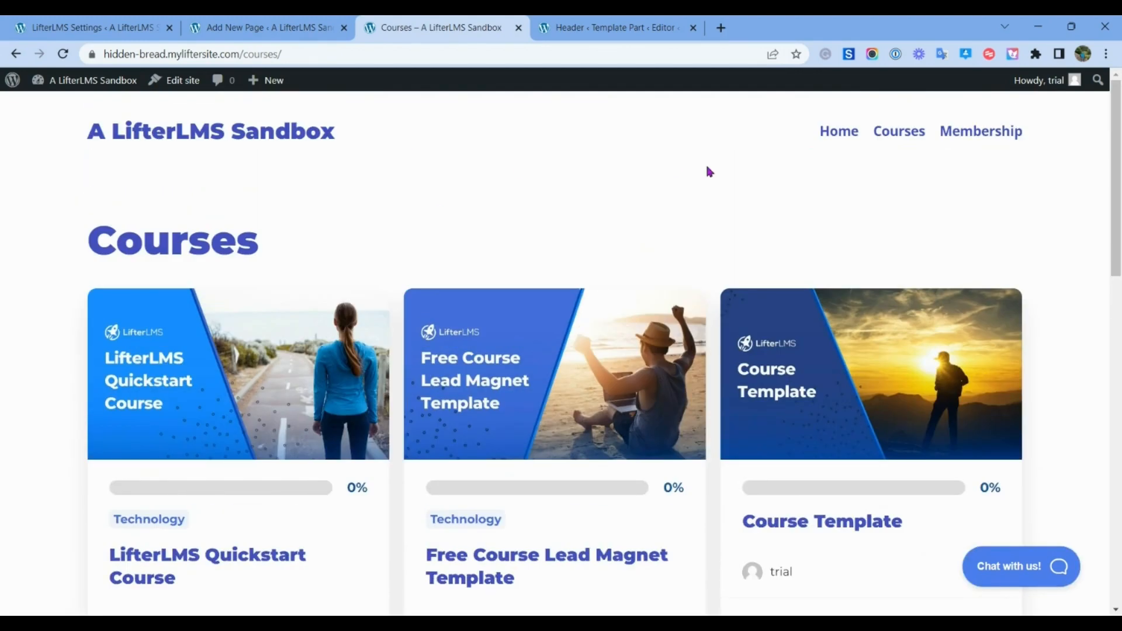
Step: Return to the Header editor, set the theme palette's second color to black and save the site changes
{"action": "left_click", "coordinate": [588, 23]}
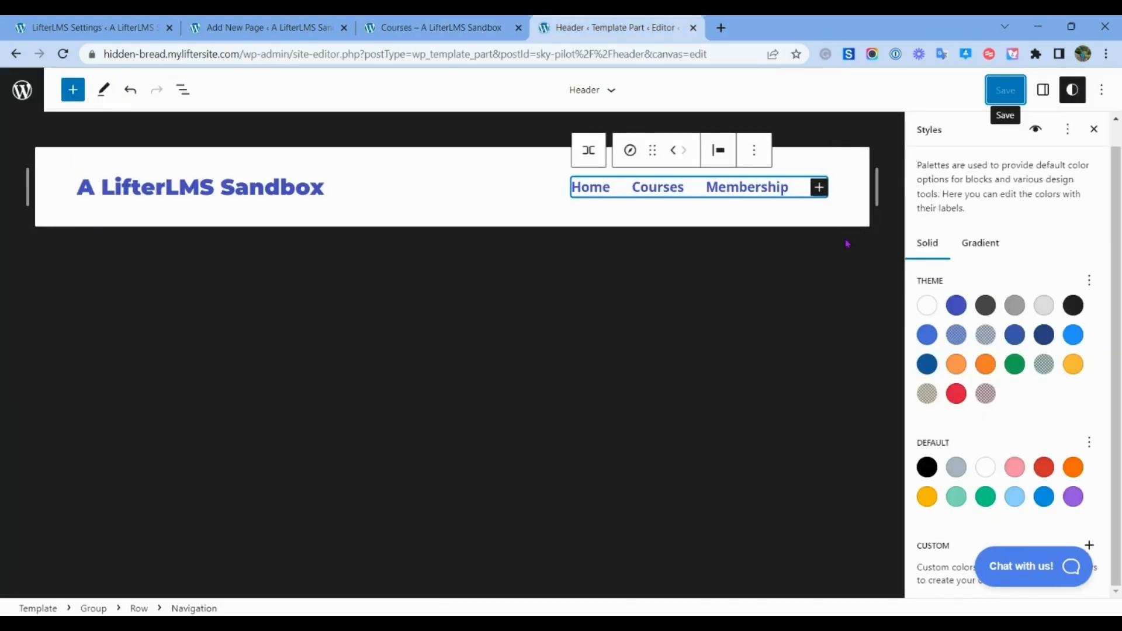
{"action": "left_click", "coordinate": [958, 312]}
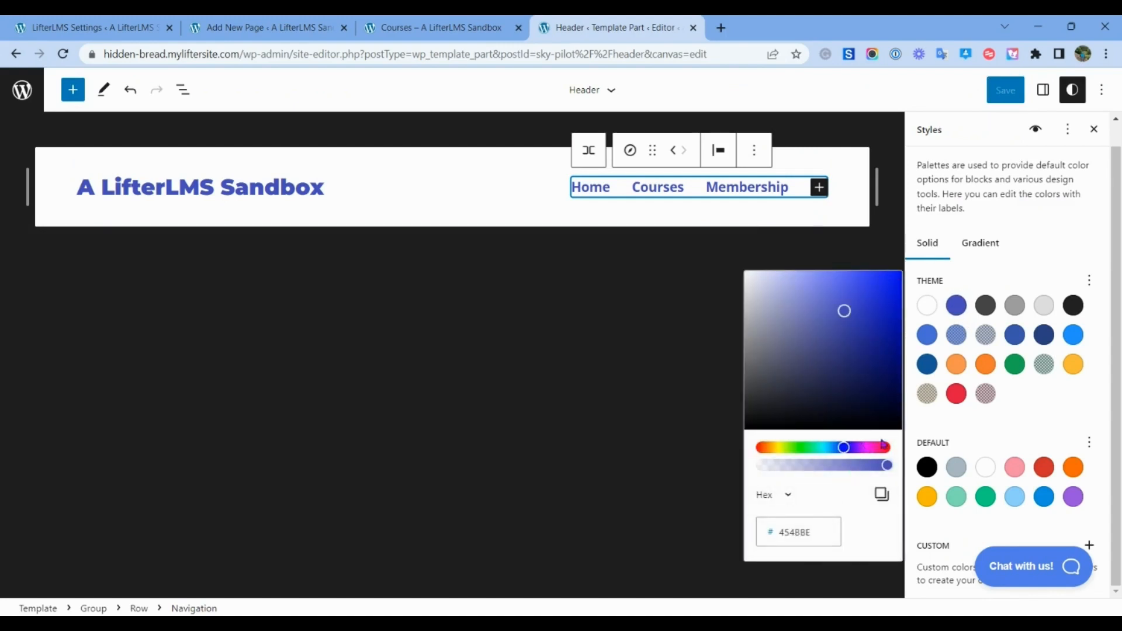
{"action": "left_click", "coordinate": [889, 428]}
{"action": "left_click", "coordinate": [1062, 425]}
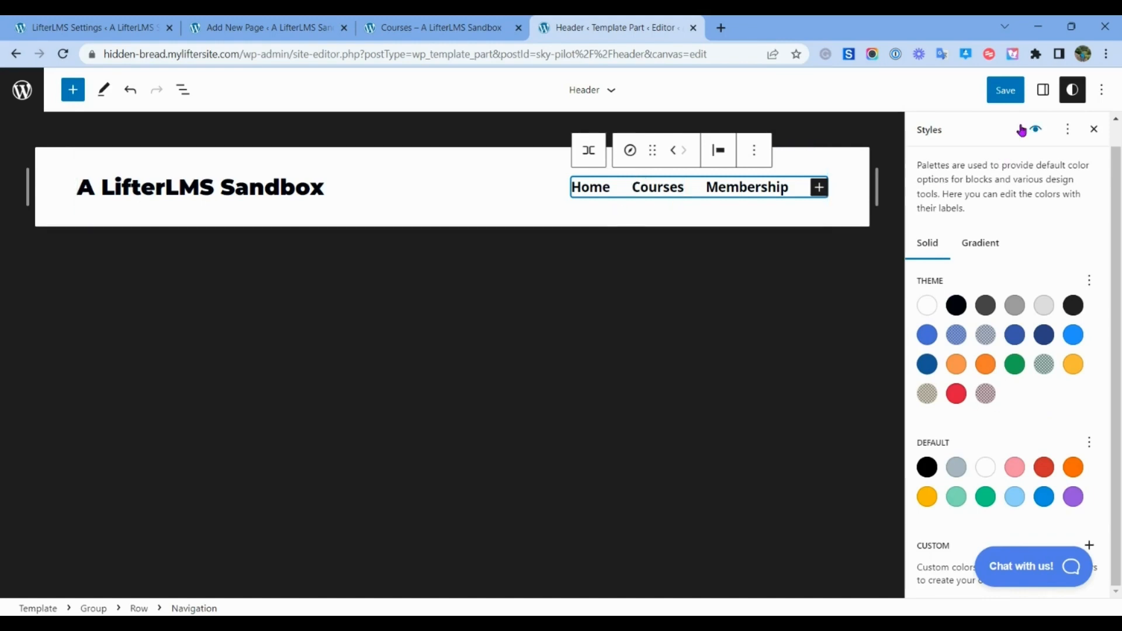
{"action": "left_click", "coordinate": [1003, 91]}
{"action": "left_click", "coordinate": [1004, 91]}
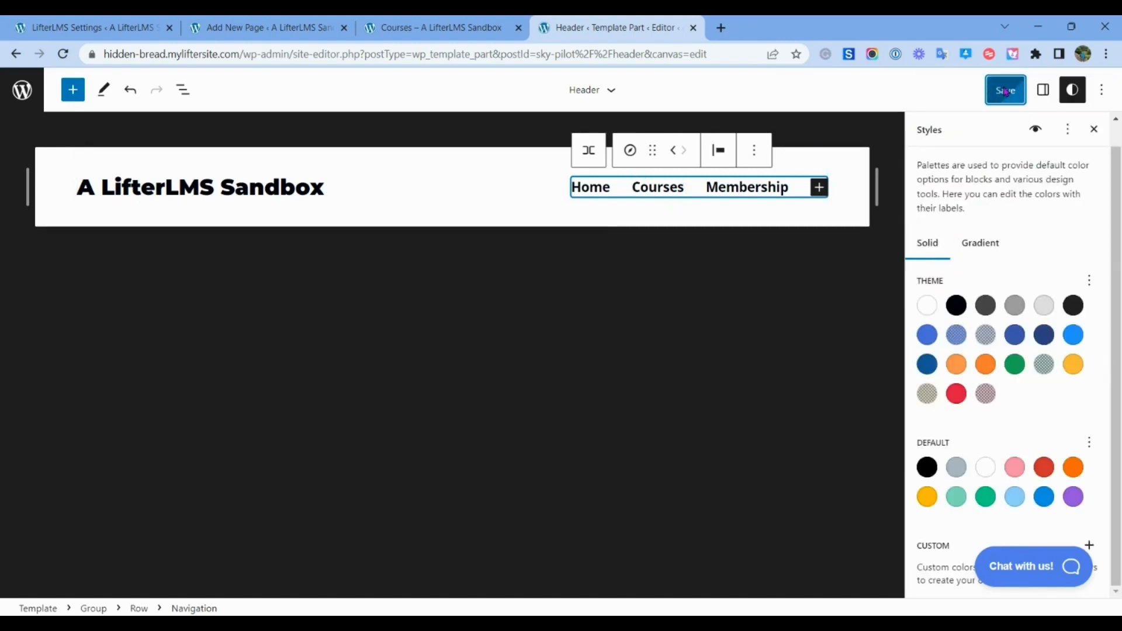
Step: Select the header's whole Navigation block, open its block settings, and move the Courses link after Membership in the menu order
{"action": "left_click", "coordinate": [763, 195]}
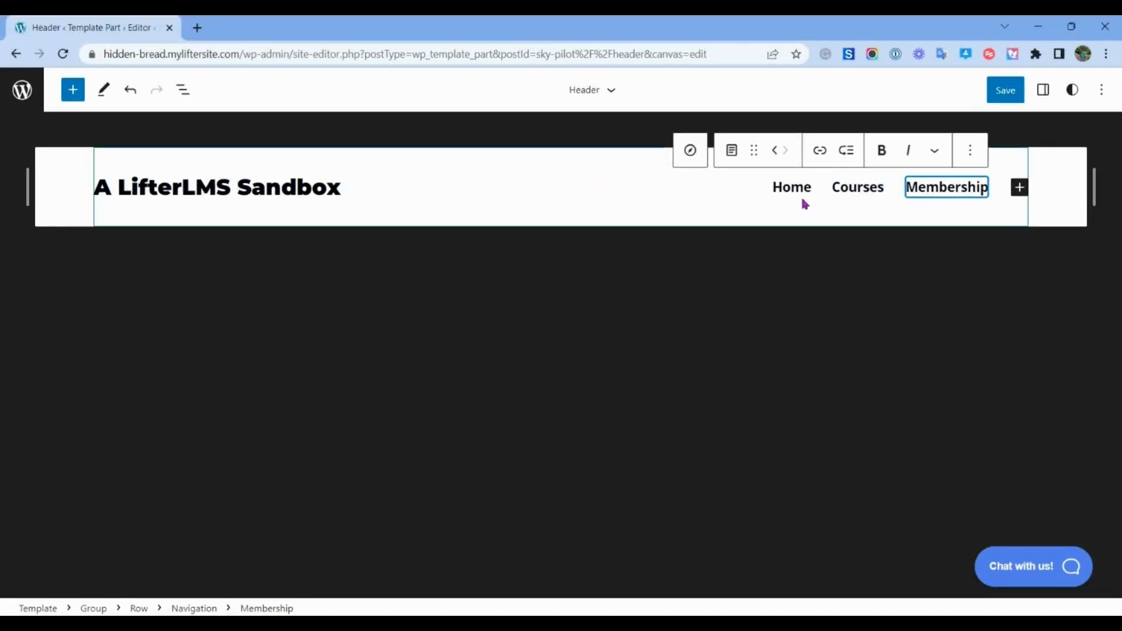
{"action": "left_click", "coordinate": [778, 184]}
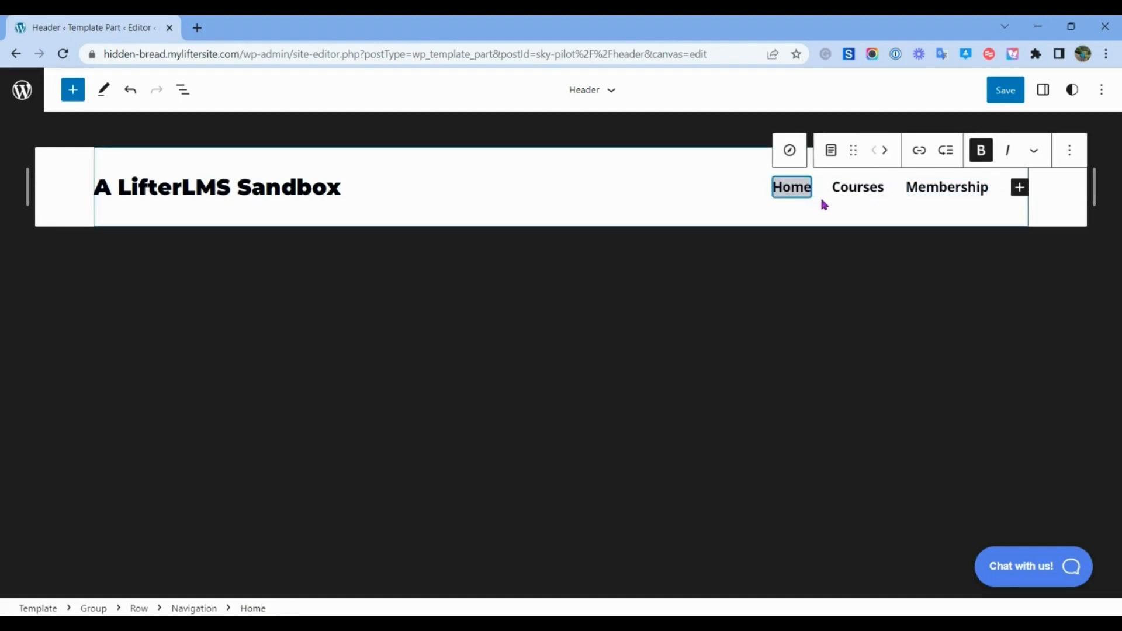
{"action": "left_click", "coordinate": [823, 197]}
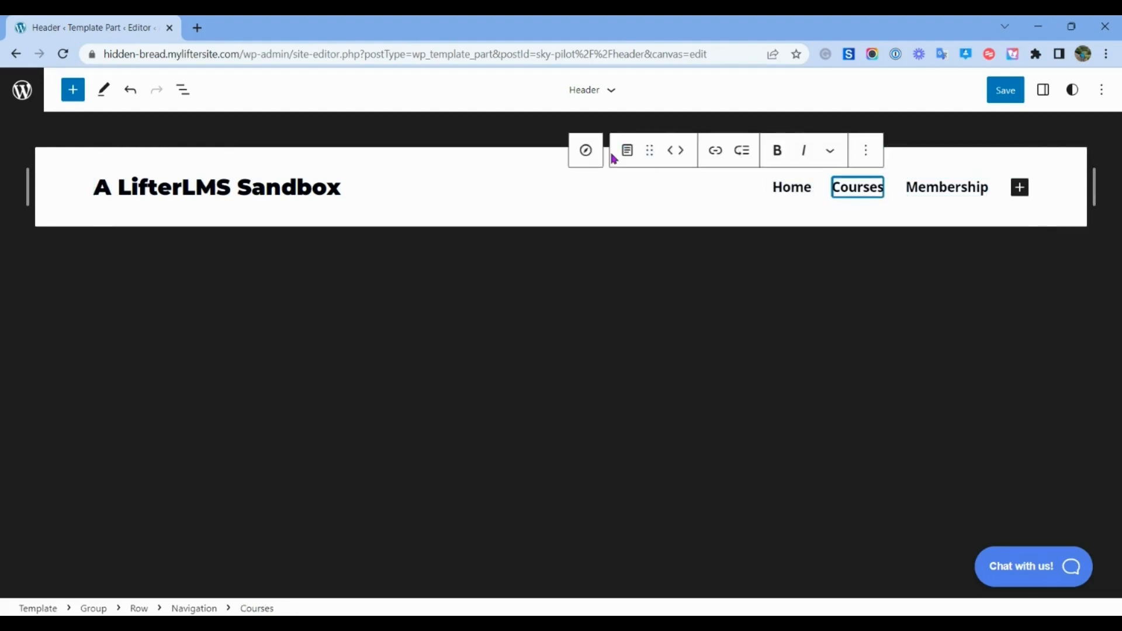
{"action": "left_click", "coordinate": [585, 150]}
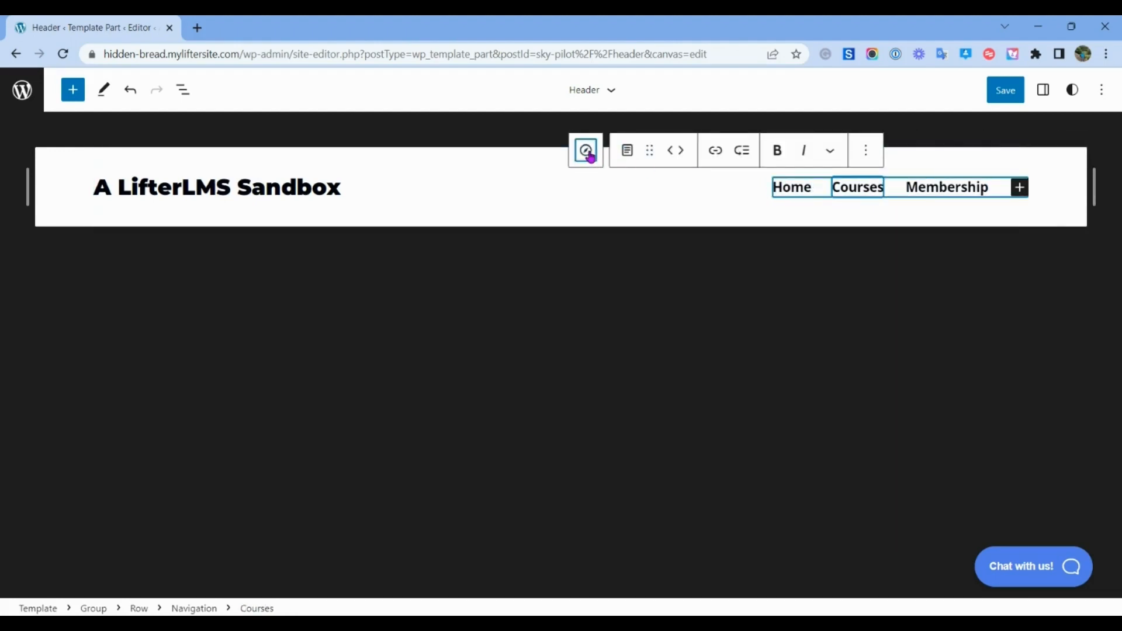
{"action": "left_click", "coordinate": [1041, 91]}
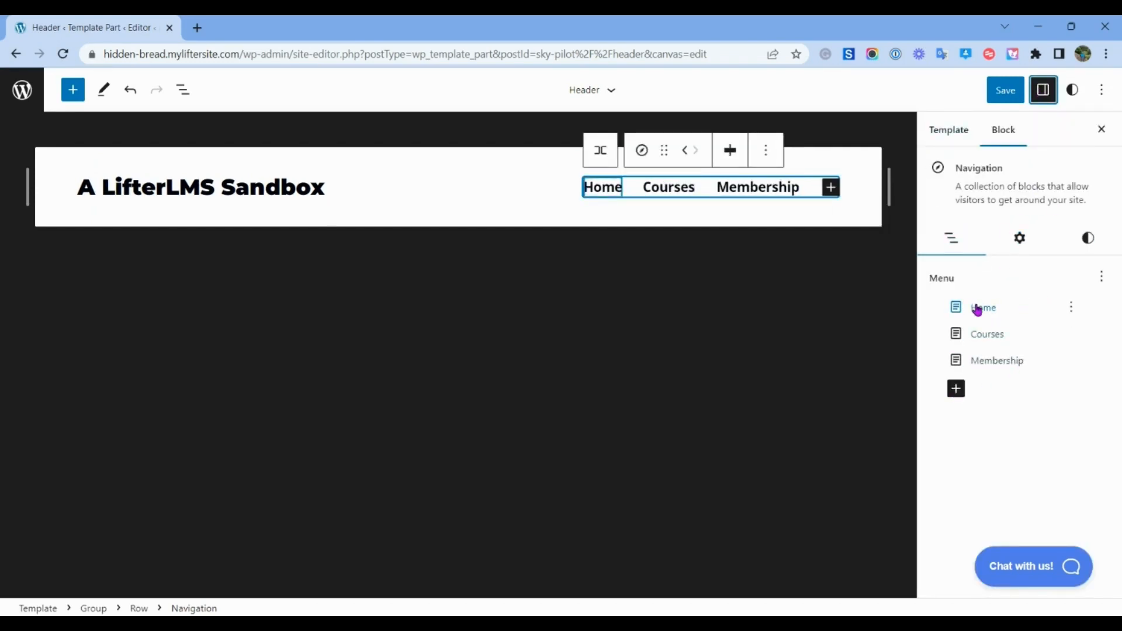
{"action": "left_click_drag", "start_coordinate": [978, 334], "coordinate": [977, 354]}
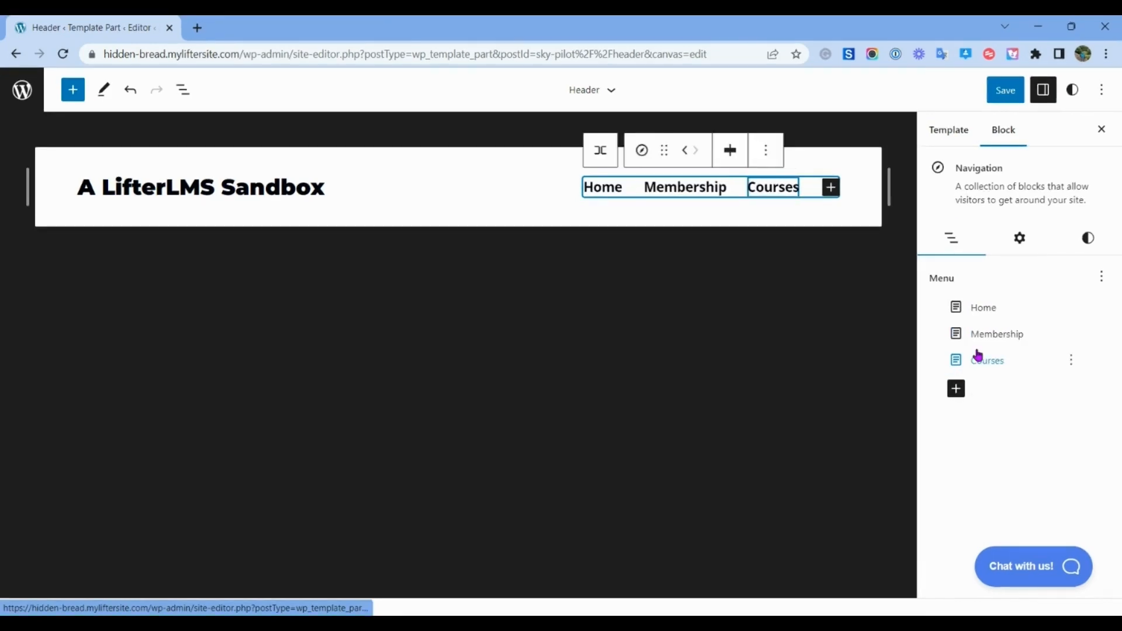
Step: Preview the block types that can be added to the menu, try the Navigation block's vertical orientation, and return it to horizontal
{"action": "left_click", "coordinate": [954, 390]}
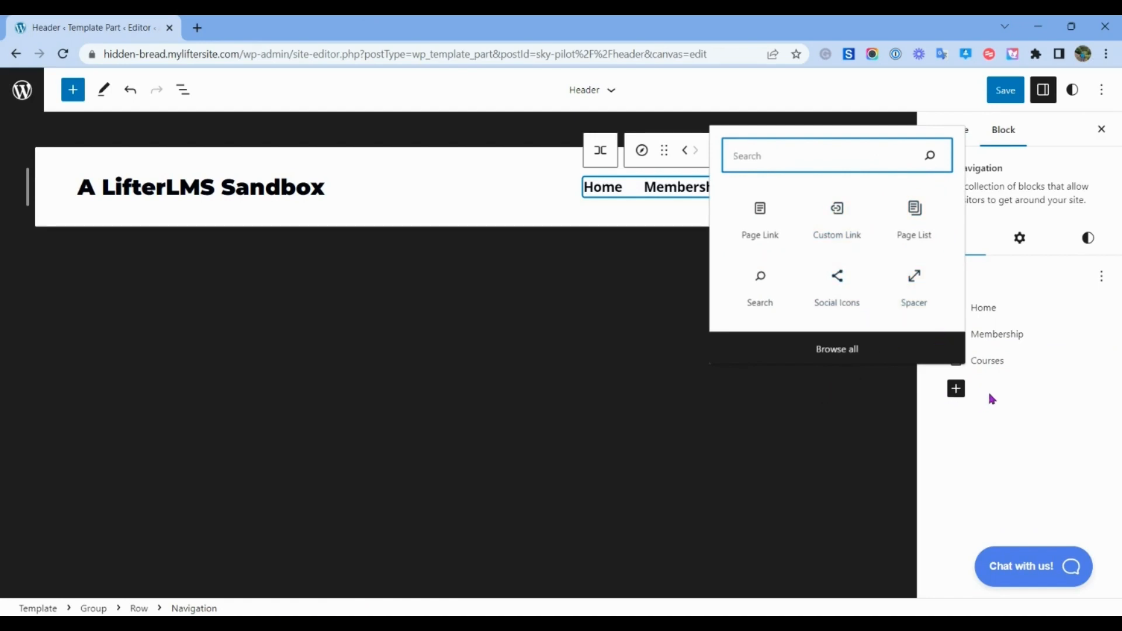
{"action": "left_click", "coordinate": [1017, 238]}
{"action": "left_click", "coordinate": [1018, 239]}
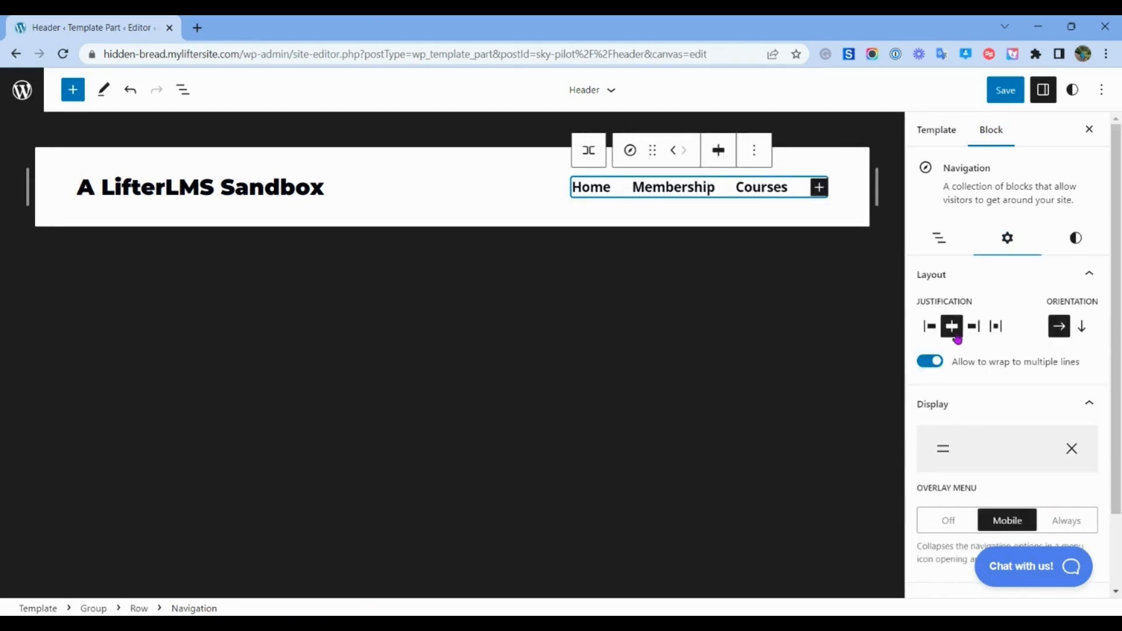
{"action": "left_click", "coordinate": [1086, 328]}
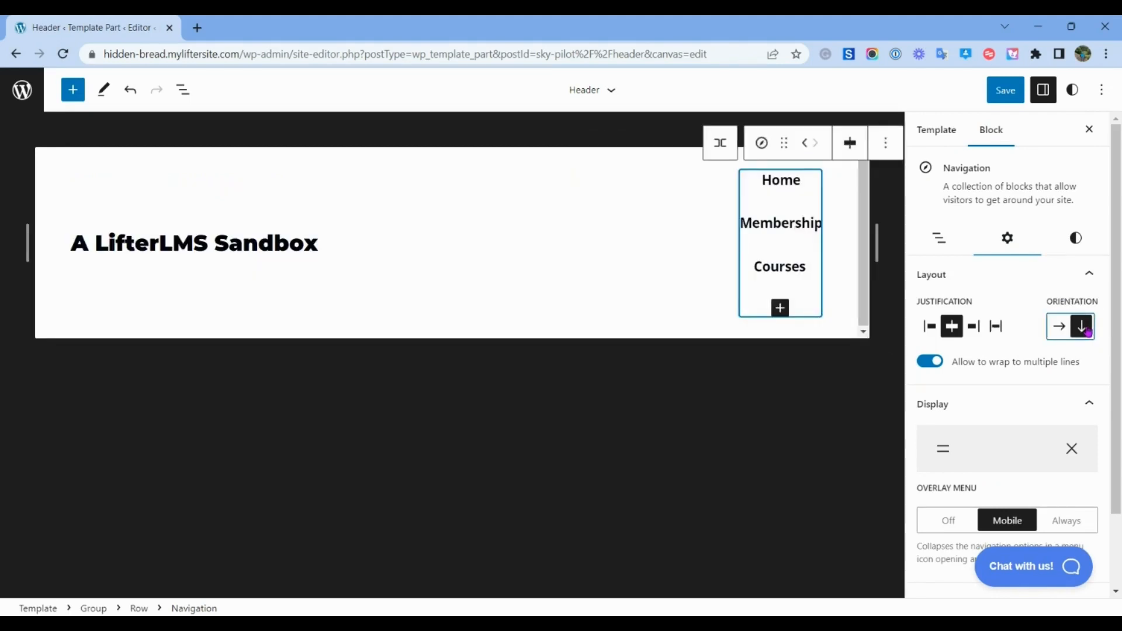
{"action": "left_click", "coordinate": [1055, 327]}
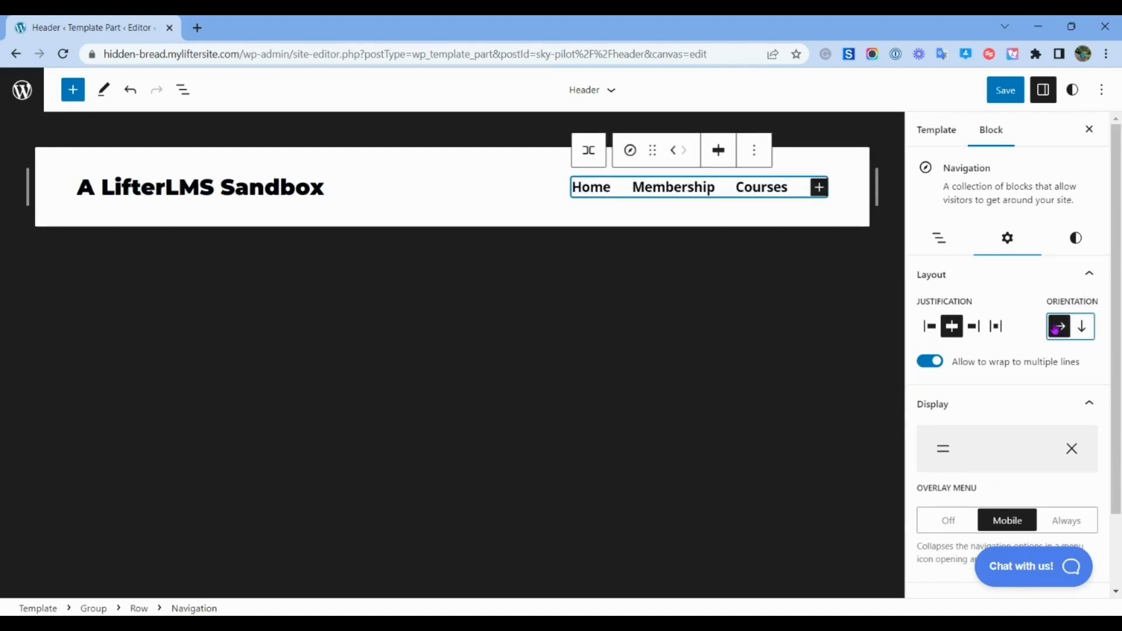
Step: Examine the Navigation block's overlay menu display options and its color, typography and dimensions style settings
{"action": "scroll", "coordinate": [941, 399], "scroll_direction": "down", "scroll_amount": 1}
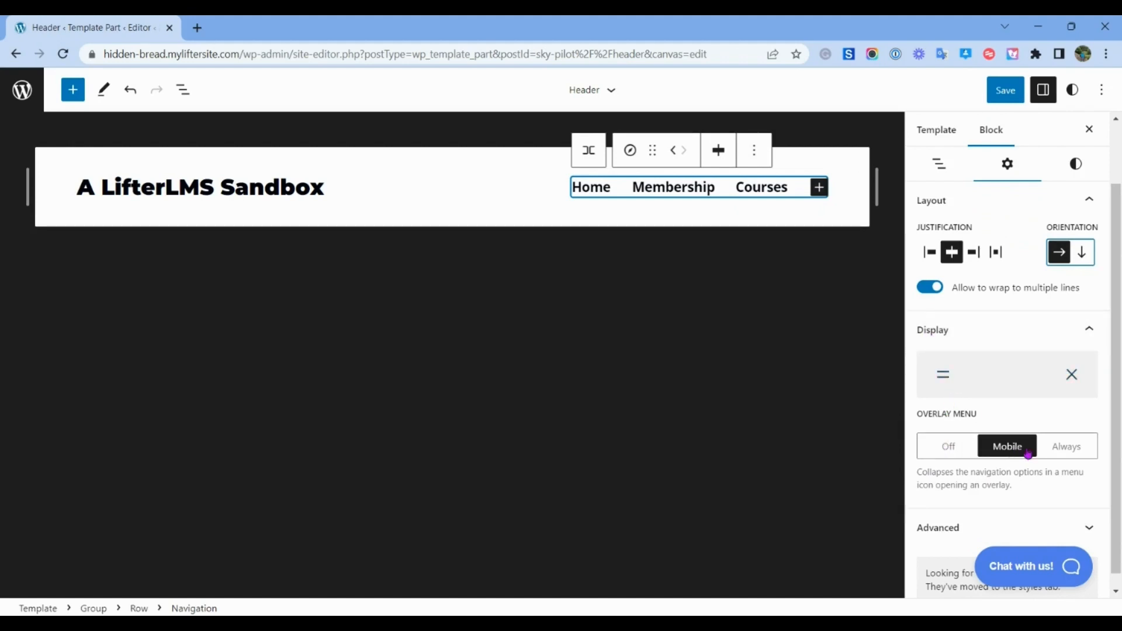
{"action": "scroll", "coordinate": [959, 368], "scroll_direction": "down", "scroll_amount": 1}
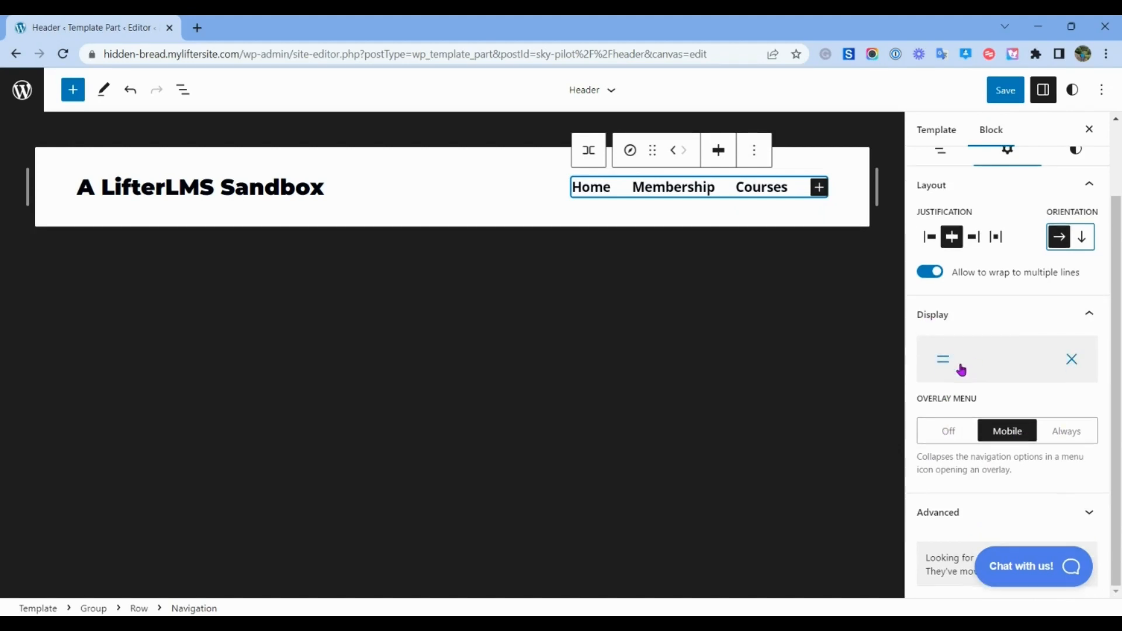
{"action": "scroll", "coordinate": [959, 368], "scroll_direction": "up", "scroll_amount": 3}
{"action": "left_click", "coordinate": [1076, 239]}
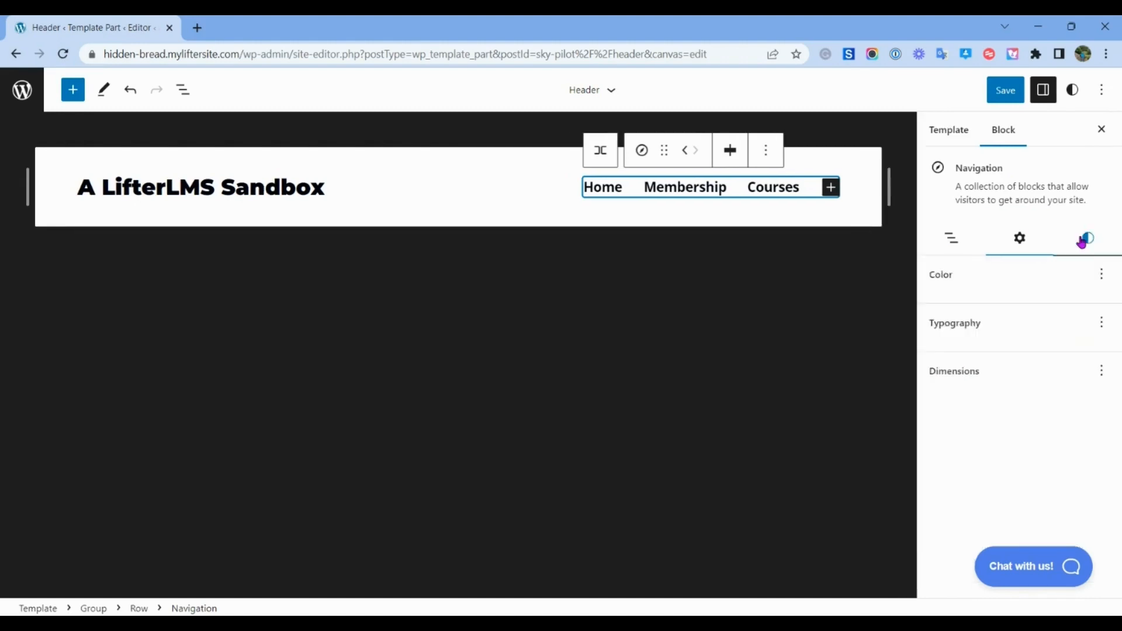
{"action": "scroll", "coordinate": [1013, 465], "scroll_direction": "down", "scroll_amount": 1}
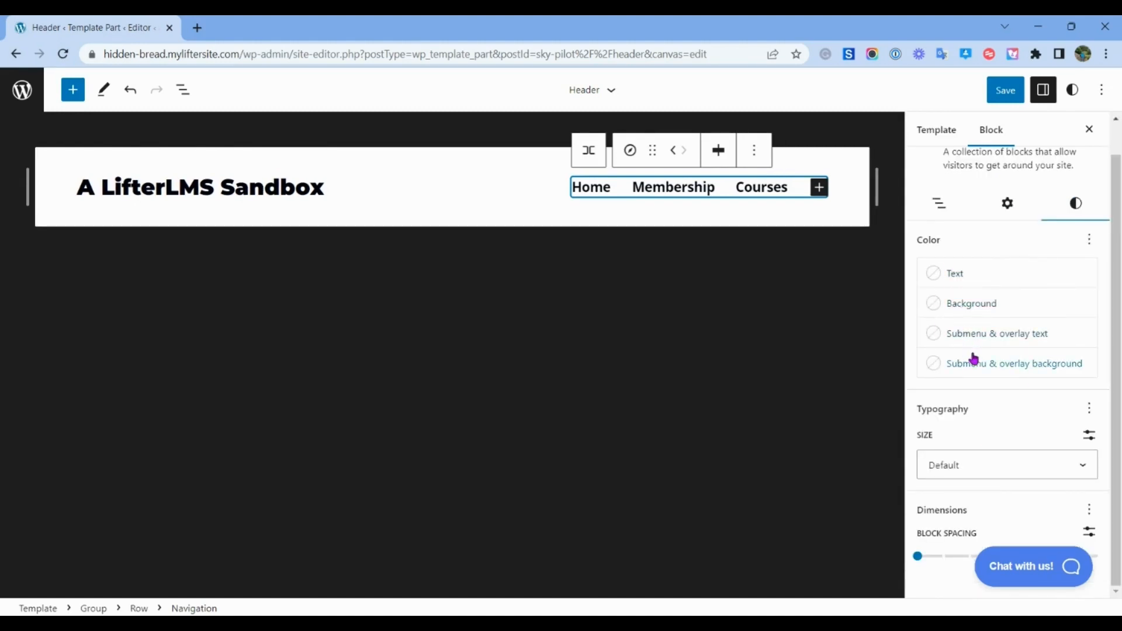
{"action": "scroll", "coordinate": [992, 350], "scroll_direction": "up", "scroll_amount": 1}
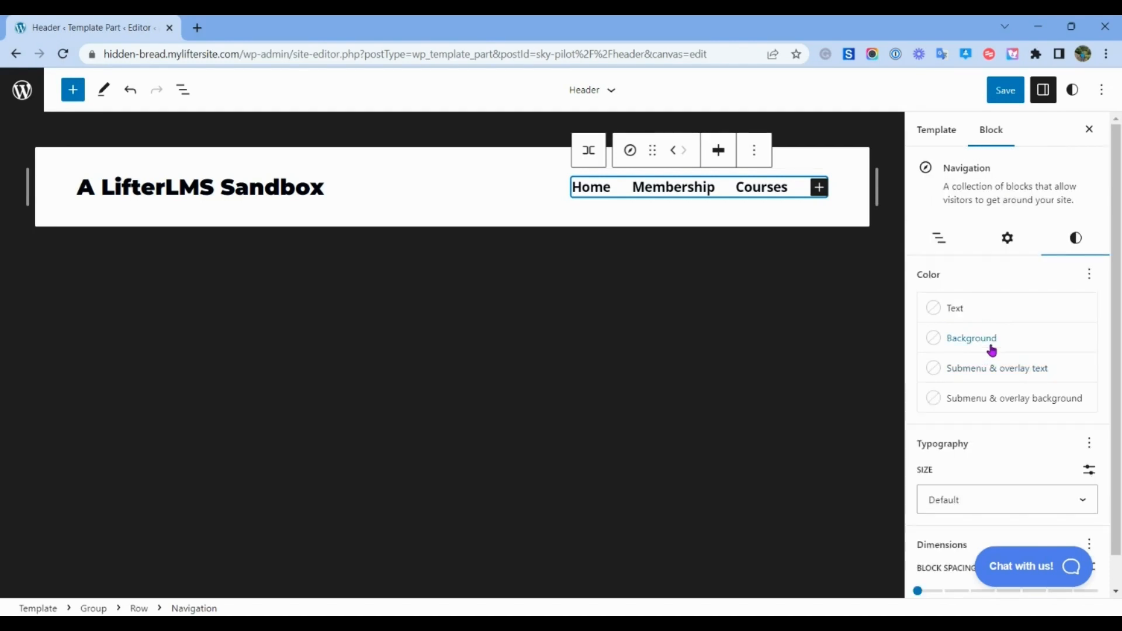
Step: Save the header navigation changes and reload the live Courses page to check the menu order
{"action": "left_click", "coordinate": [1005, 90]}
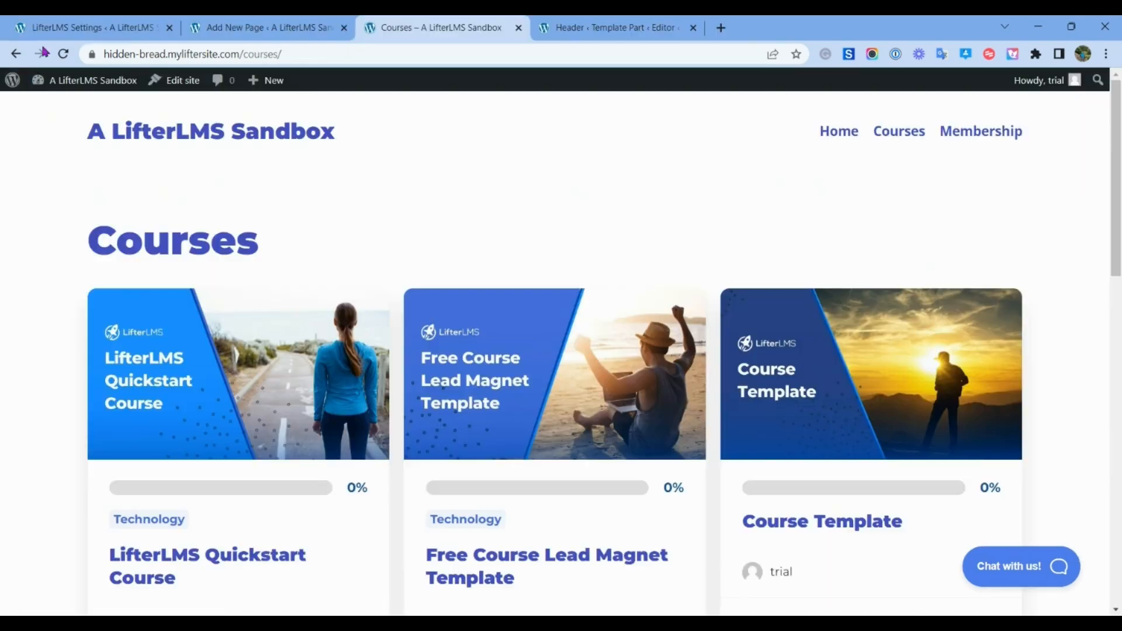
{"action": "left_click", "coordinate": [63, 53]}
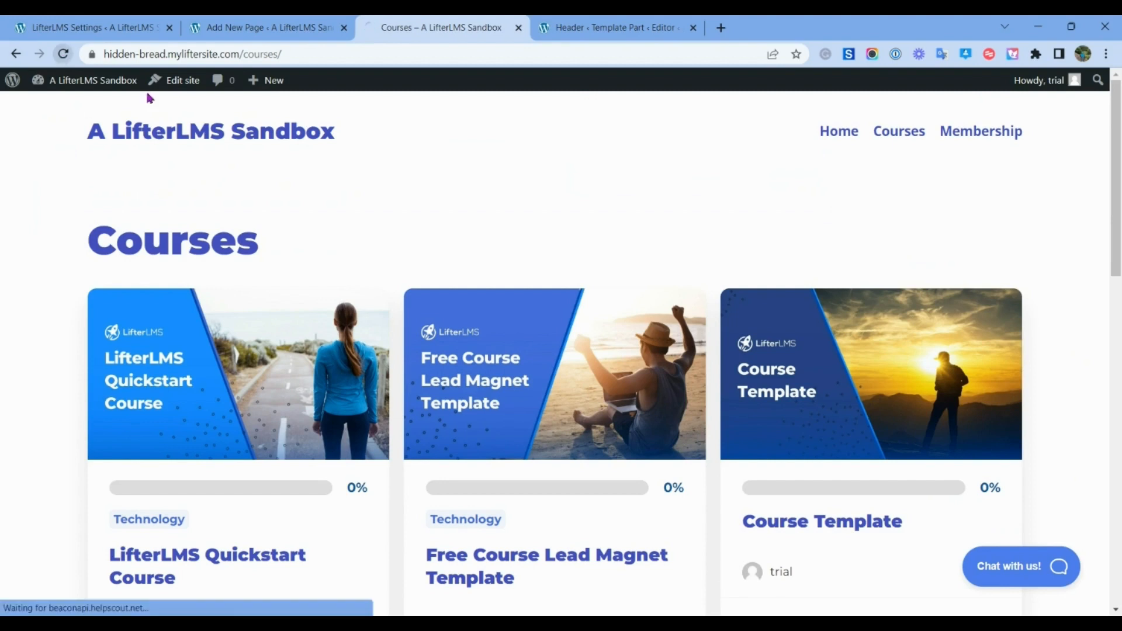